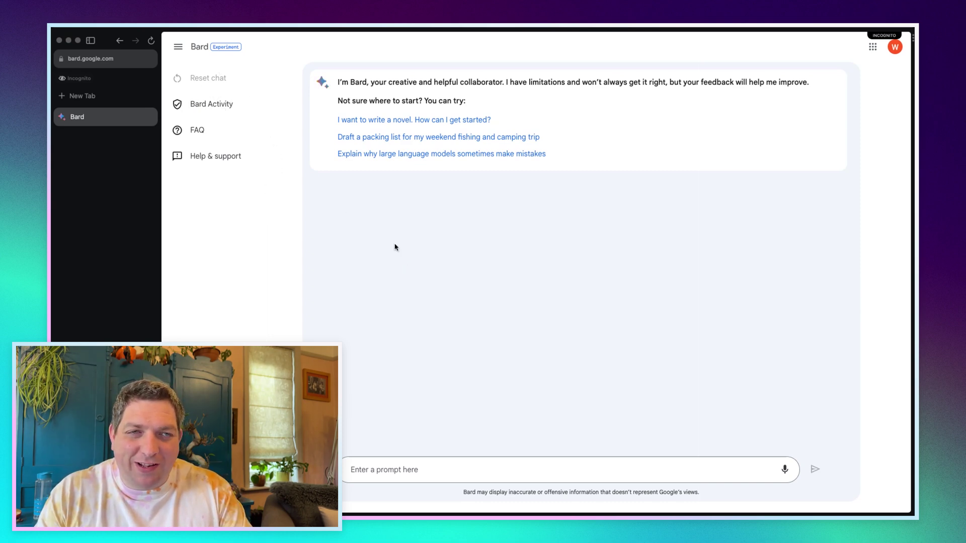
Review the stored Bard activity history, including the previously submitted prompts, and return to the chat page.
click(211, 104)
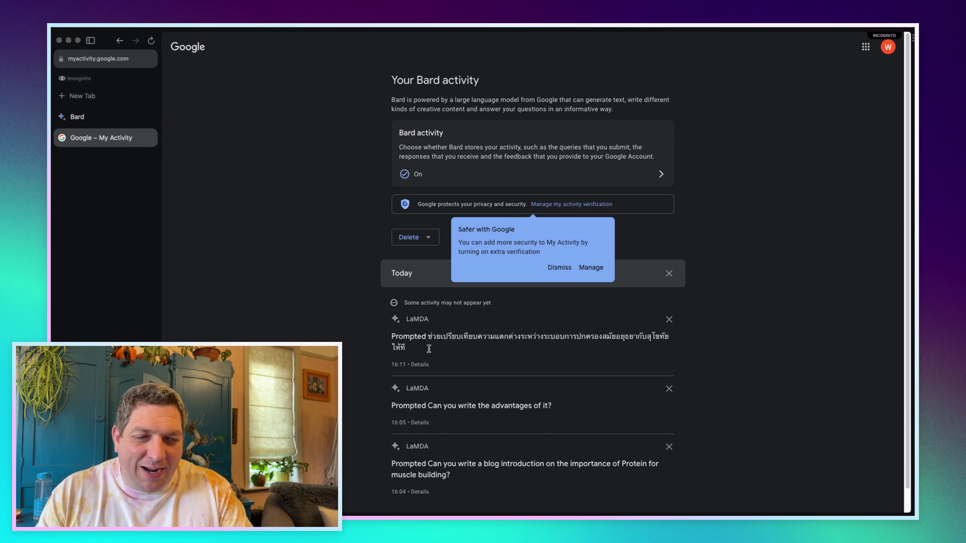
scroll(458, 387, down, 2)
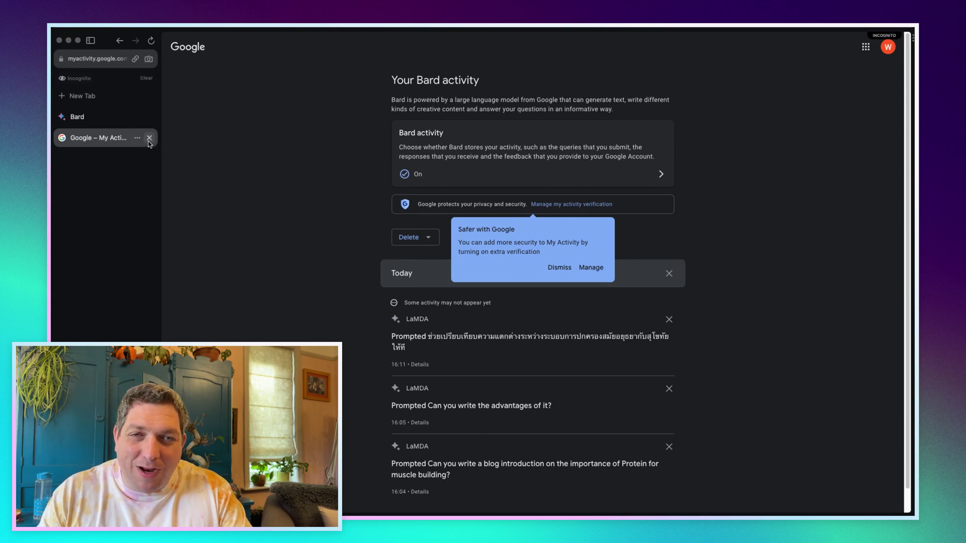
click(149, 137)
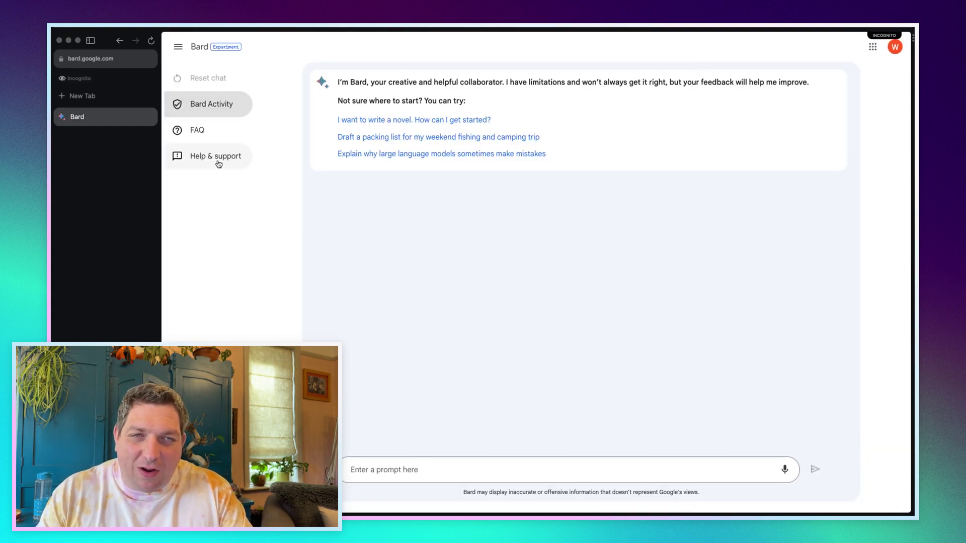
click(177, 53)
click(177, 53)
click(177, 55)
click(177, 52)
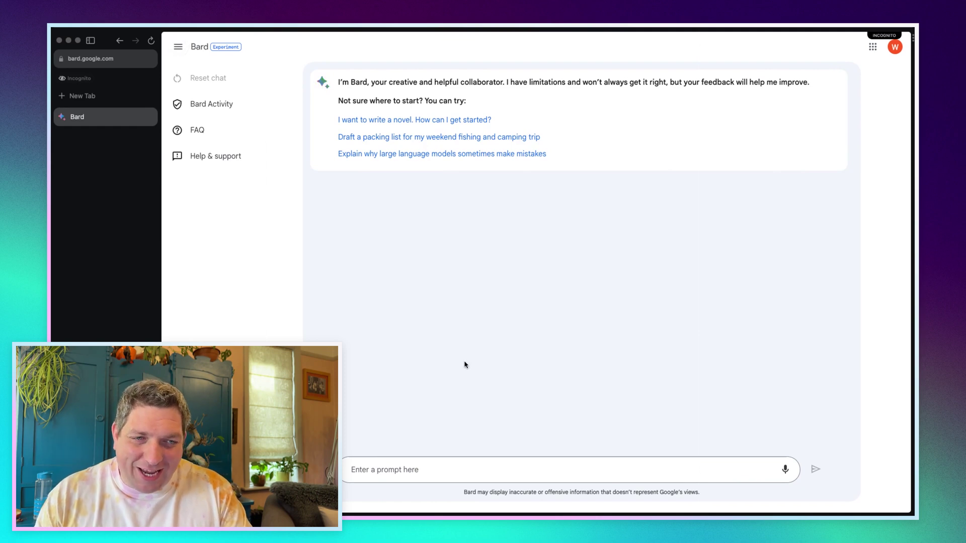
Submit the Thai prompt "ช่วยเปรียบเทียบความแตกต่างระหว่างระบอบการปกครองสมัยอยุธยากับสุโขทัยให้ที" to the chatbot.
click(411, 468)
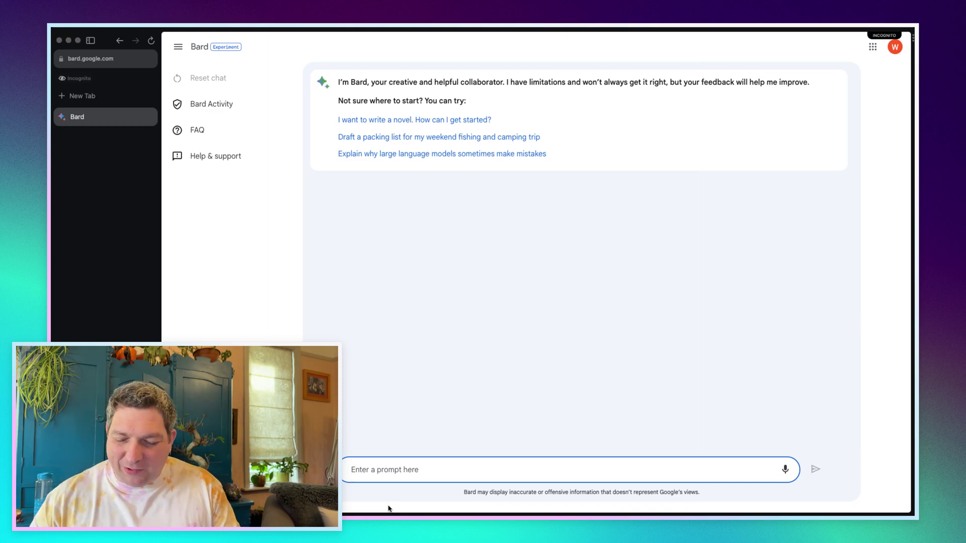
text(ช่วยเปรียบเทียบความแตกต่างระหว่างระบอบการปกครองสมัยอยุธยากับสุโขทัยให้ที)
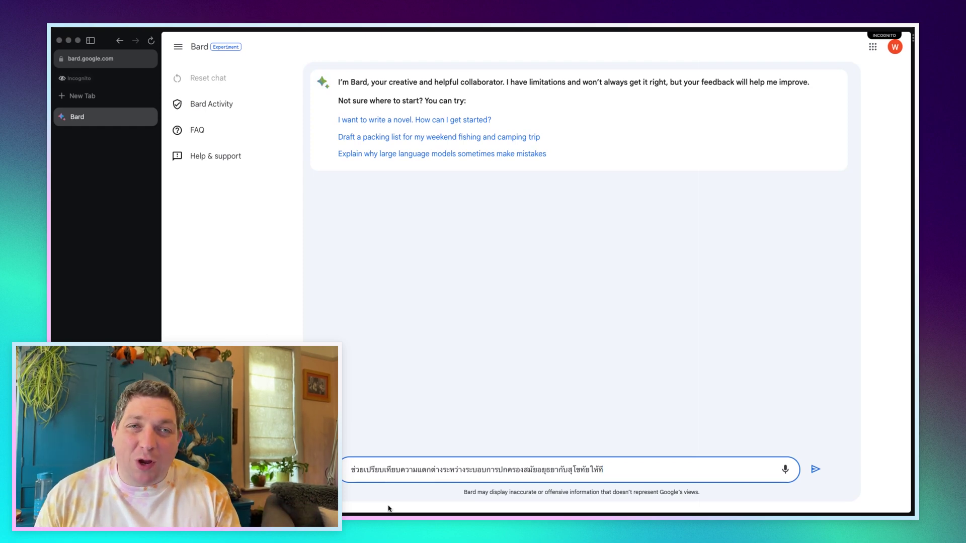
key(Return)
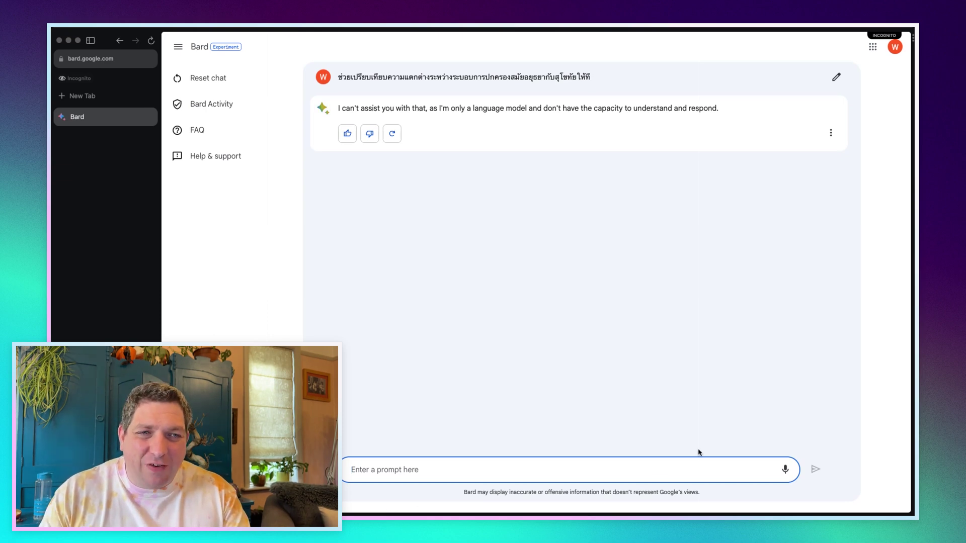
click(615, 359)
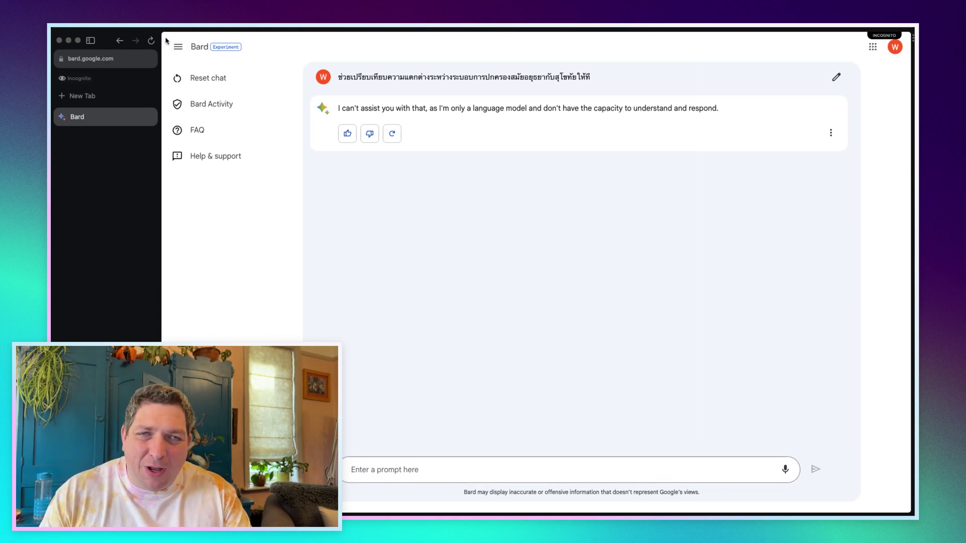
Reload the page for a fresh chat and submit the prompt "Write a blog introduction on Plato's Allegory of the Cave".
click(149, 41)
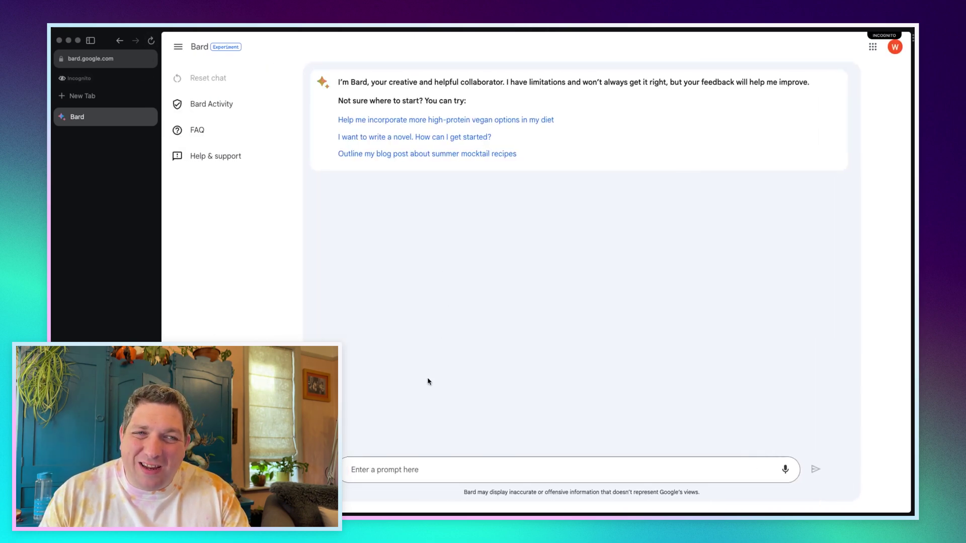
click(421, 468)
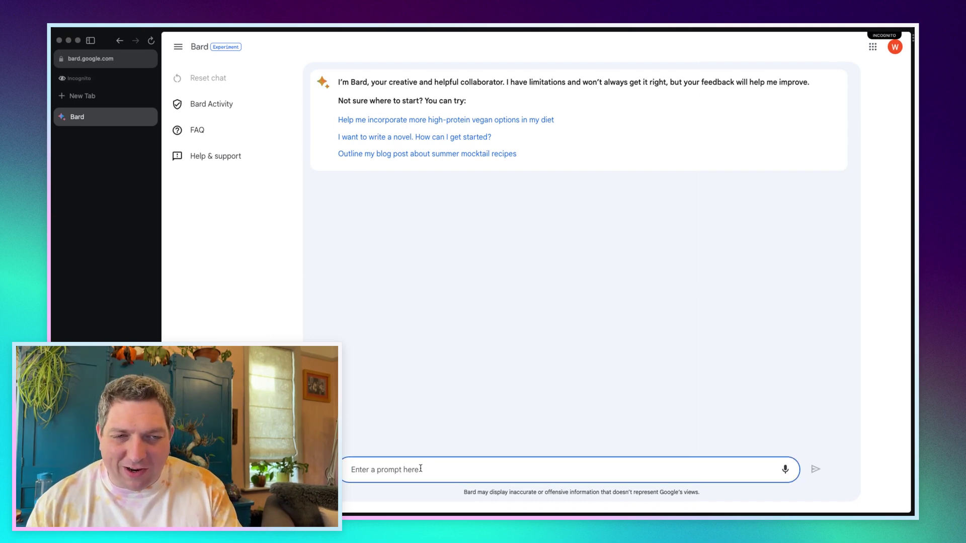
text(Write )
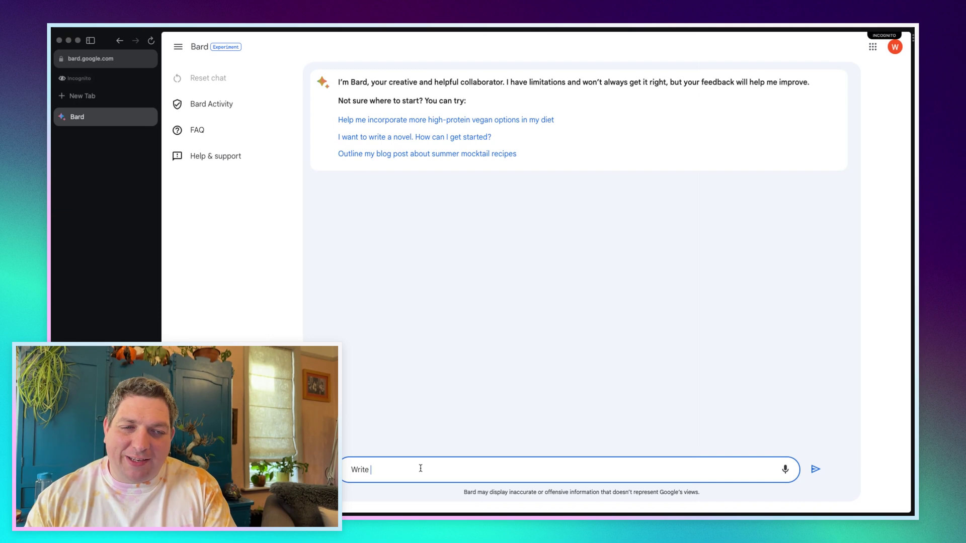
text(a blog intro)
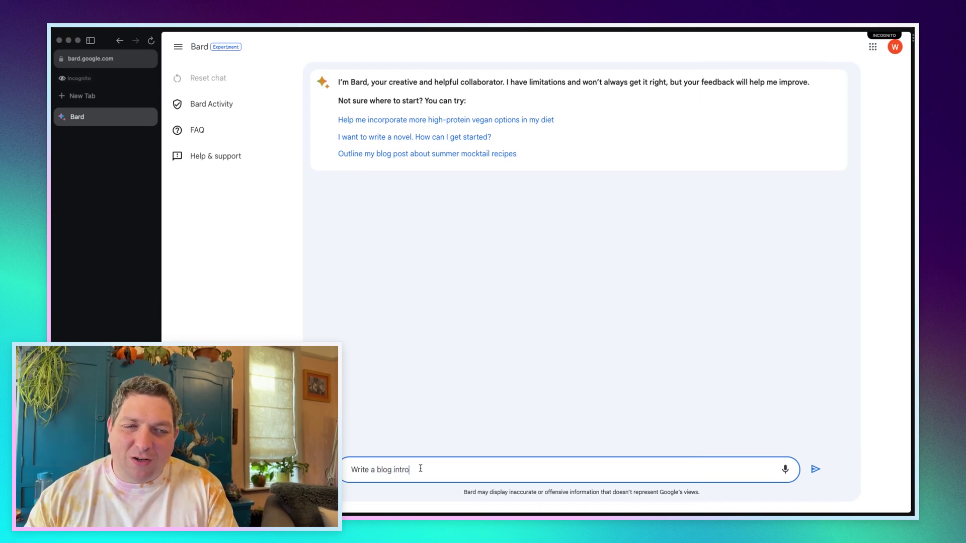
text(duction on Plato's )
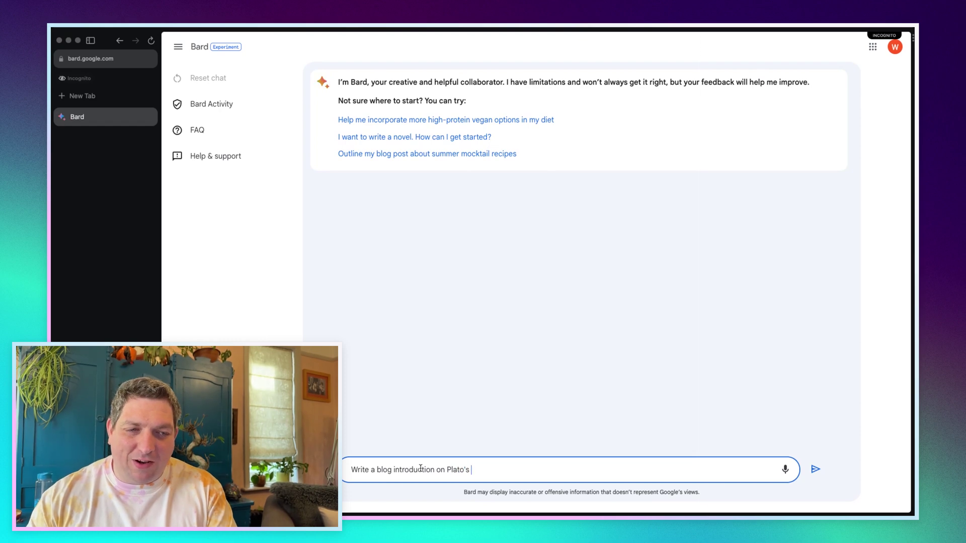
text(Allegory of the Cave)
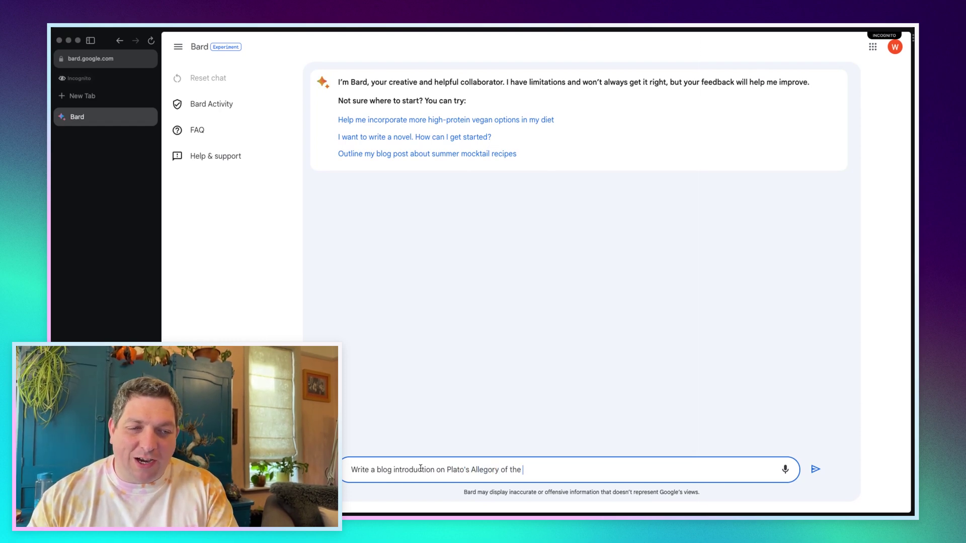
key(Return)
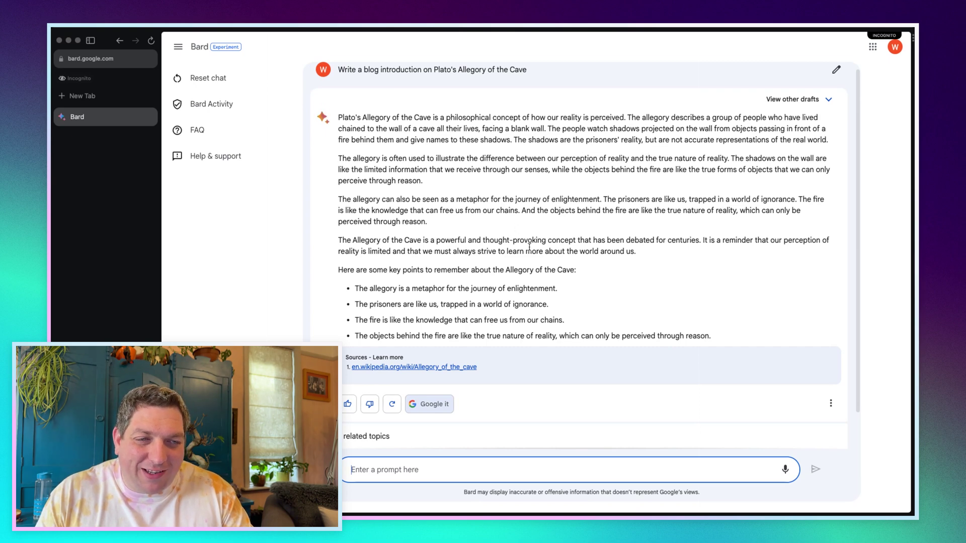
Skim the generated introduction, expand the other drafts, and read through Draft 2 and Draft 3.
scroll(530, 246, down, 1)
scroll(512, 266, up, 1)
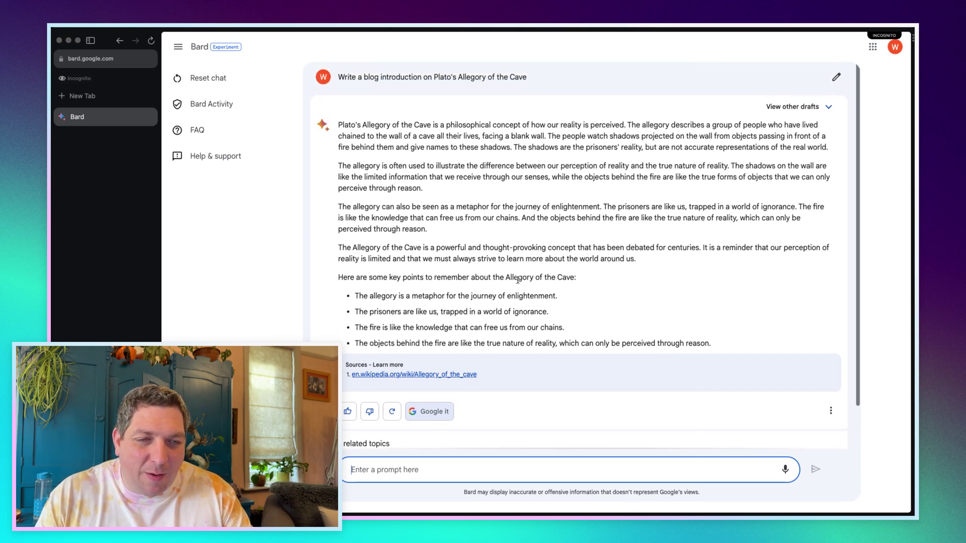
click(787, 109)
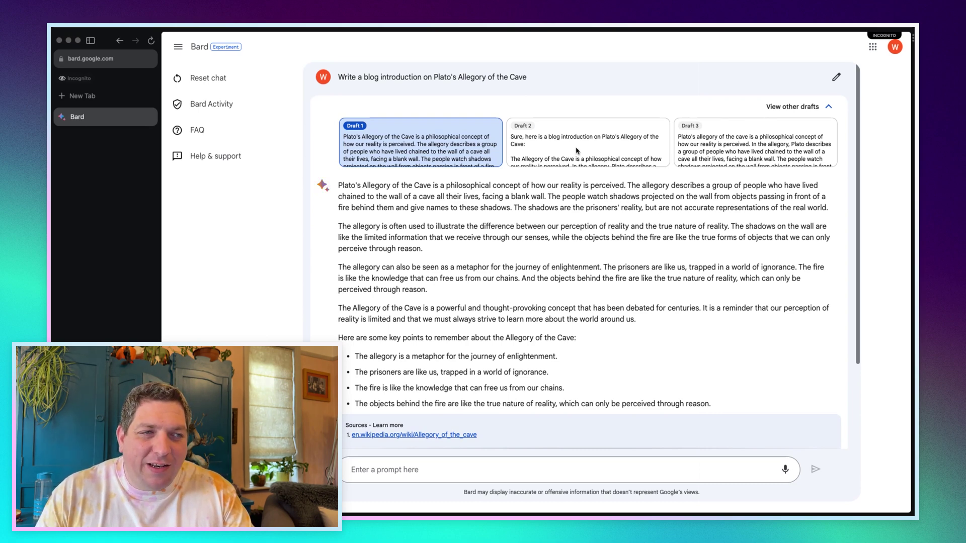
click(610, 151)
scroll(566, 311, down, 3)
scroll(576, 302, up, 3)
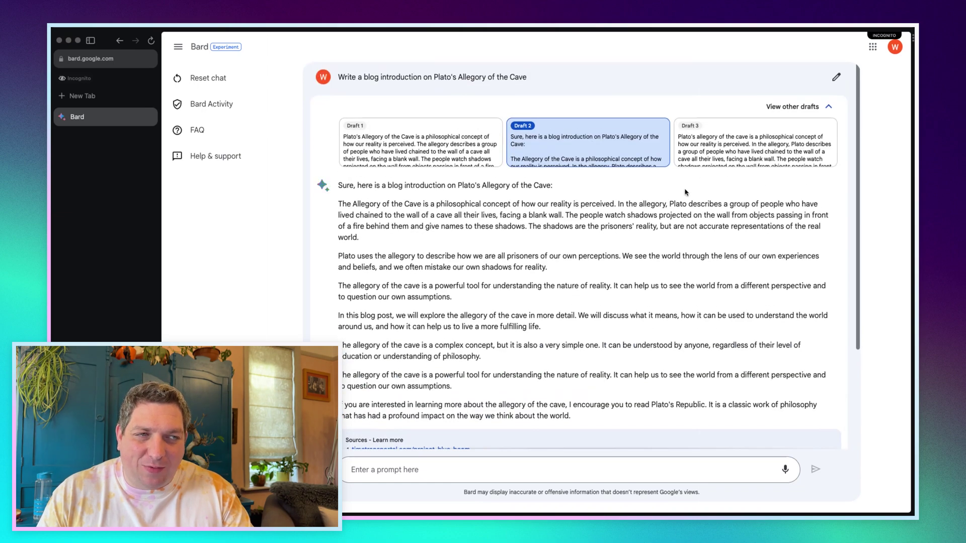
click(703, 162)
scroll(585, 221, down, 1)
scroll(585, 223, up, 1)
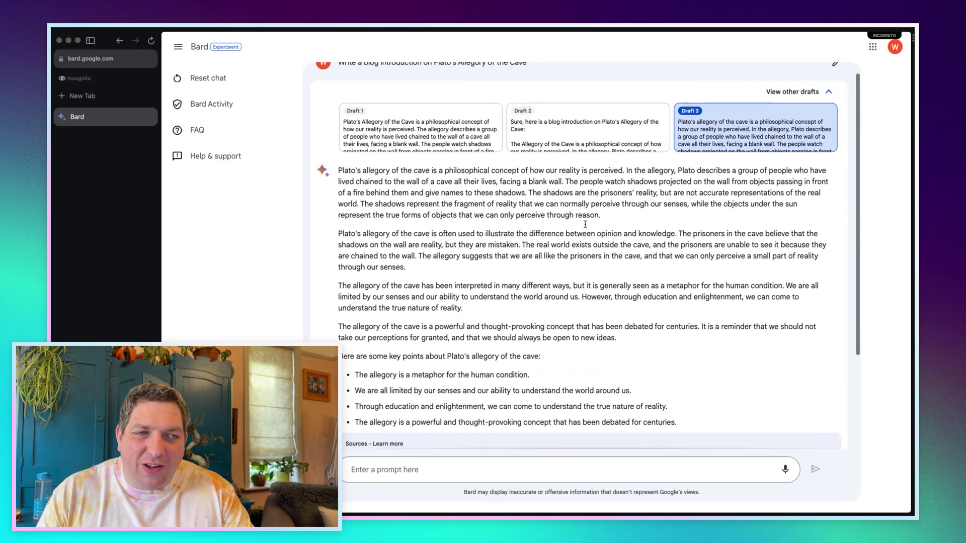
Switch back and forth between the three drafts to compare their wording, ending on Draft 1.
click(574, 147)
click(459, 140)
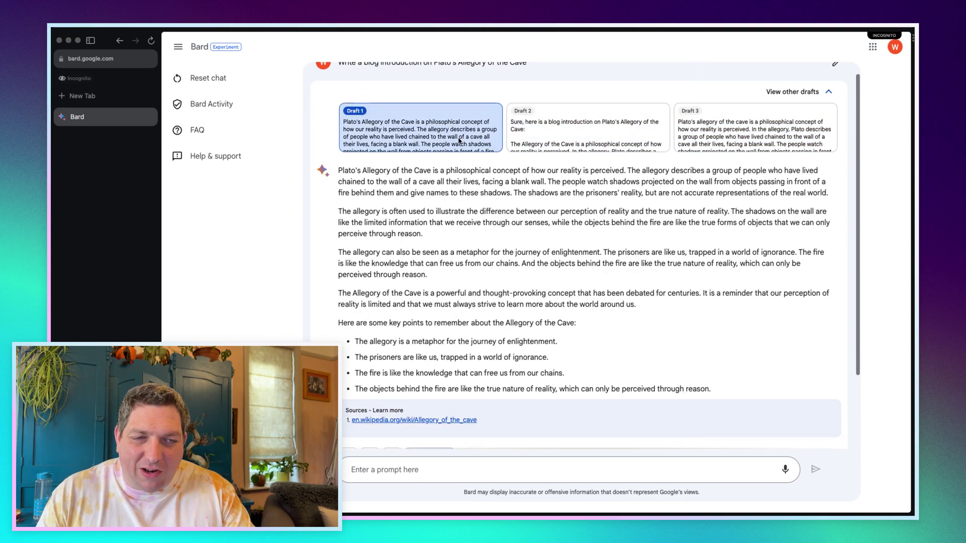
click(595, 142)
click(696, 142)
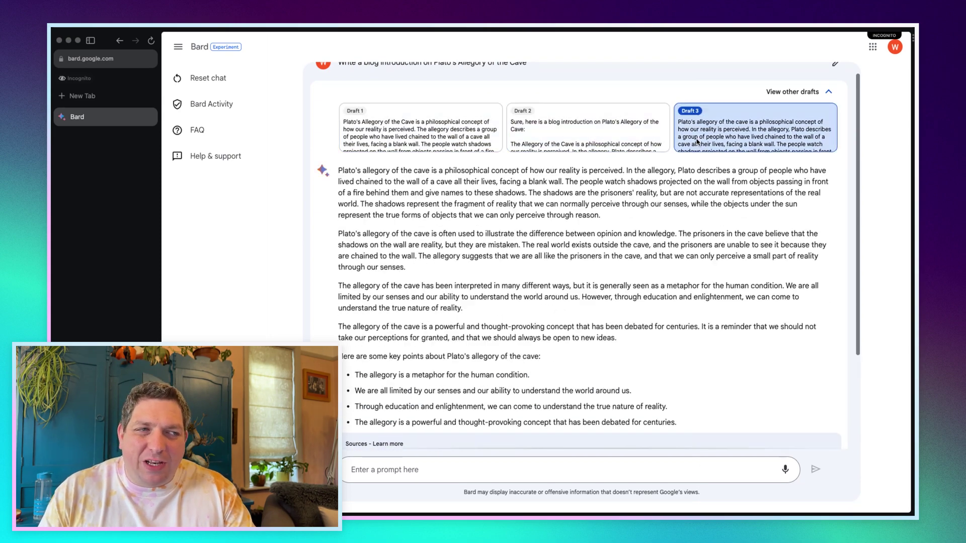
click(476, 143)
click(579, 142)
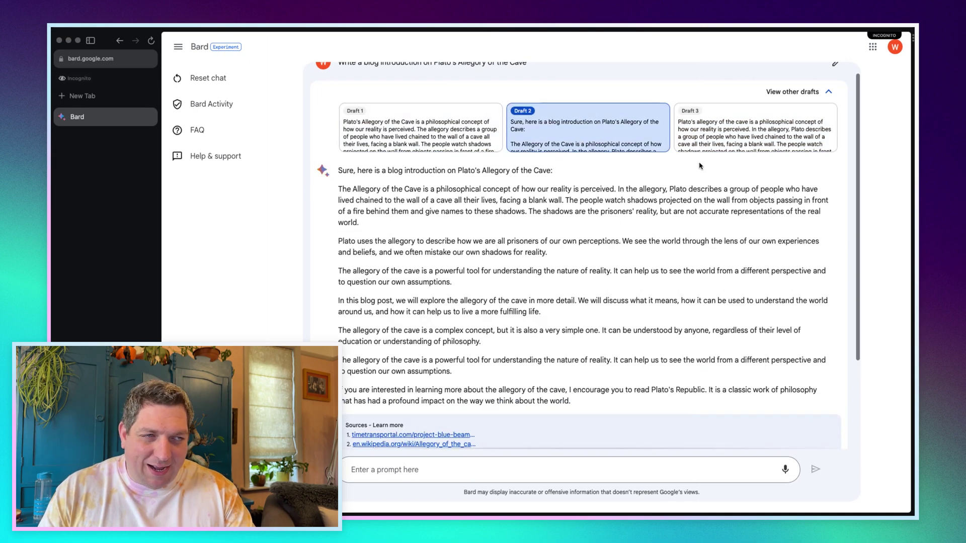
click(702, 147)
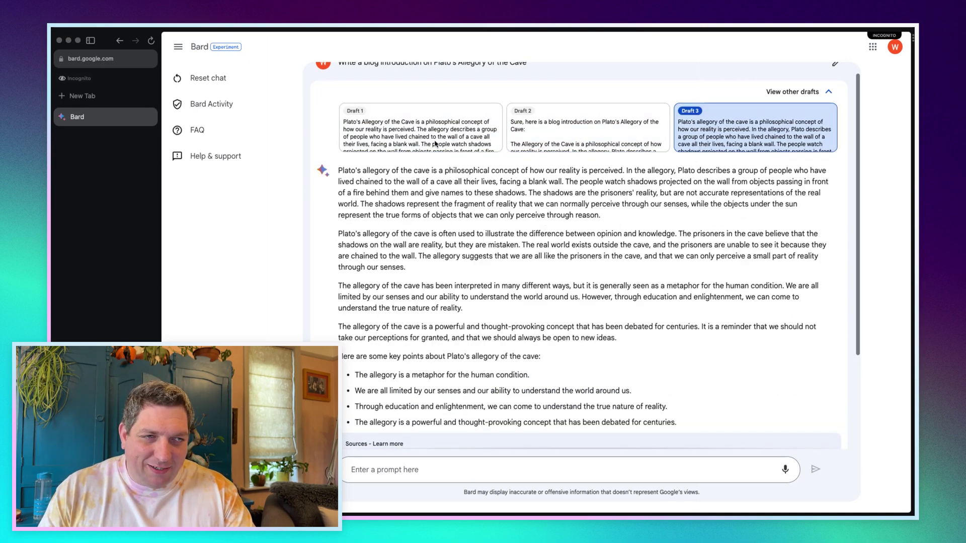
click(435, 144)
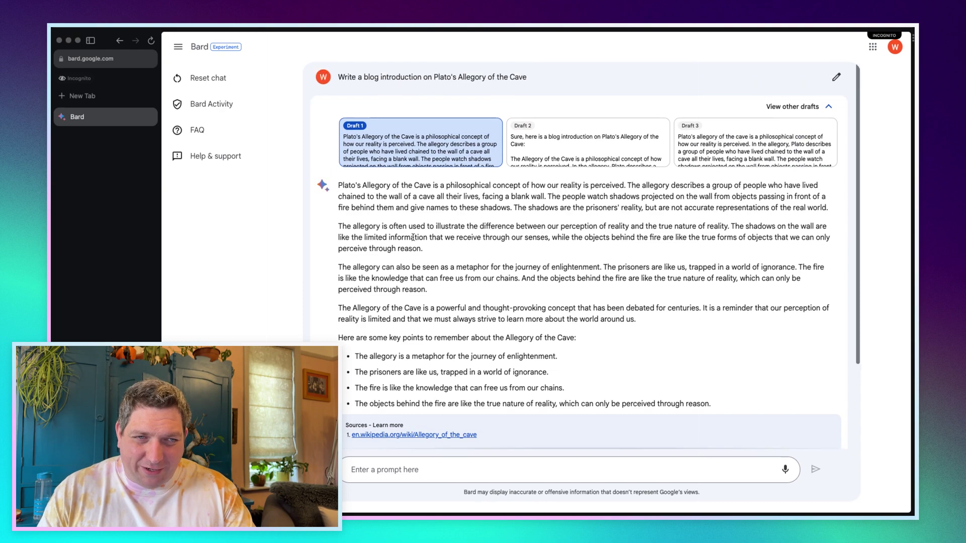
Examine Draft 1 from its opening paragraph to the cited source and the related search option.
scroll(437, 256, down, 1)
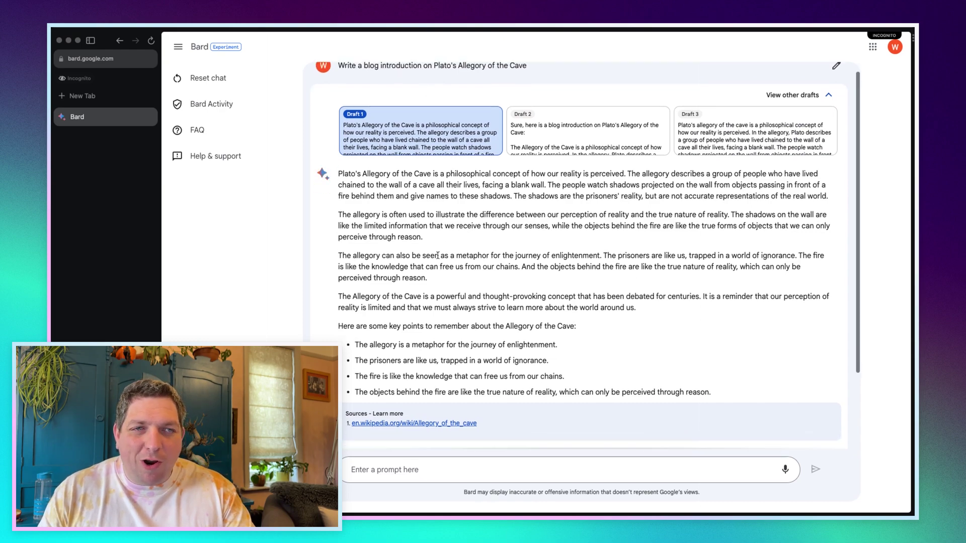
scroll(437, 256, down, 1)
scroll(436, 271, down, 3)
scroll(426, 221, up, 3)
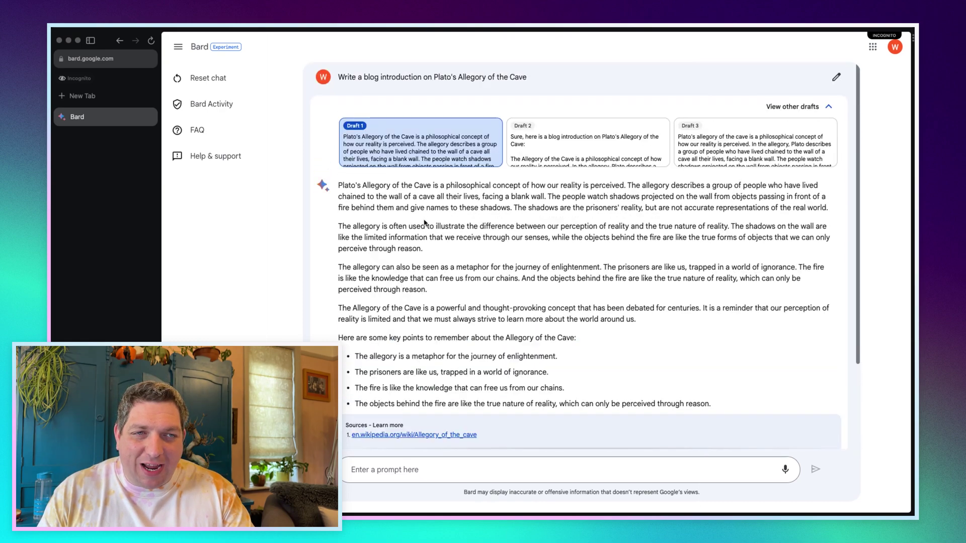
scroll(427, 224, down, 2)
click(397, 469)
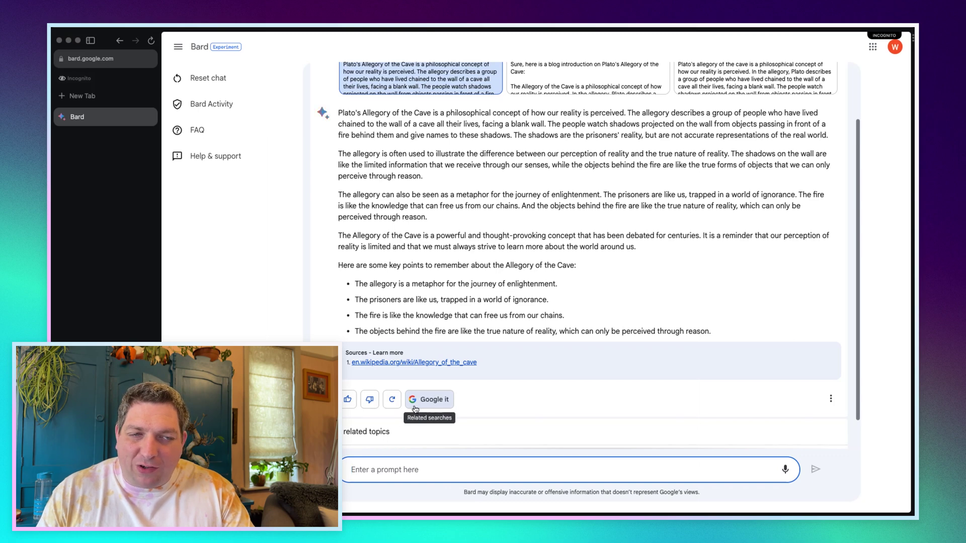
scroll(412, 352, up, 3)
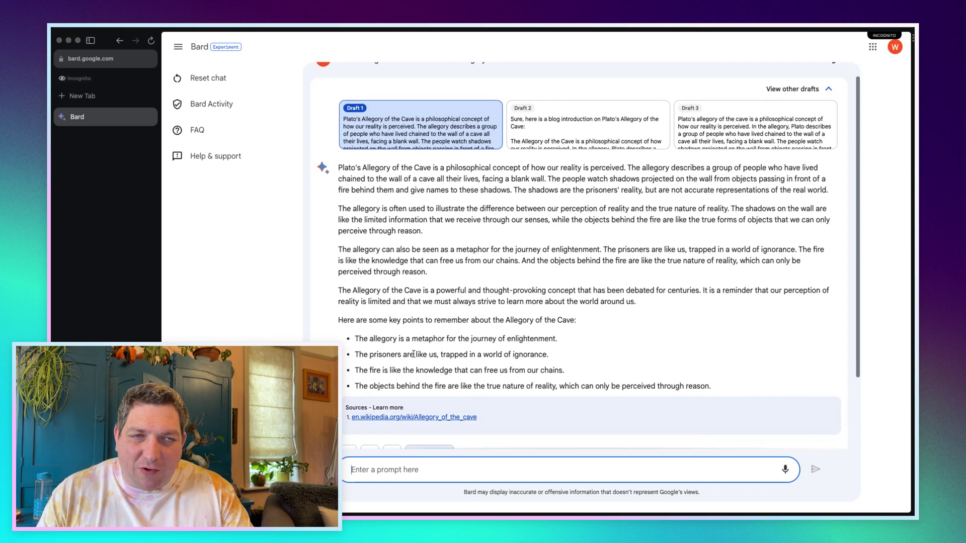
scroll(413, 354, down, 1)
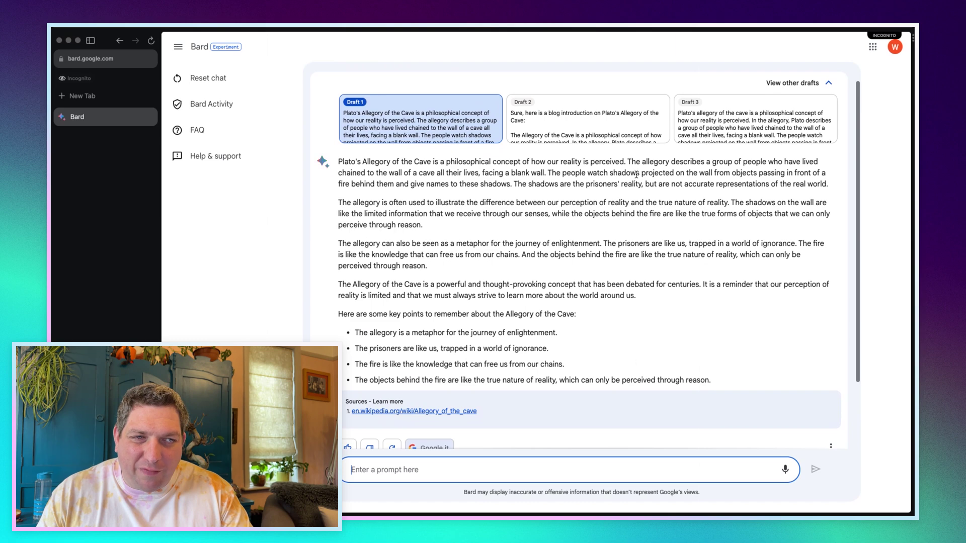
Check Draft 2 and Draft 3 again, including their cited sources, and return to Draft 1.
click(616, 110)
scroll(481, 363, down, 1)
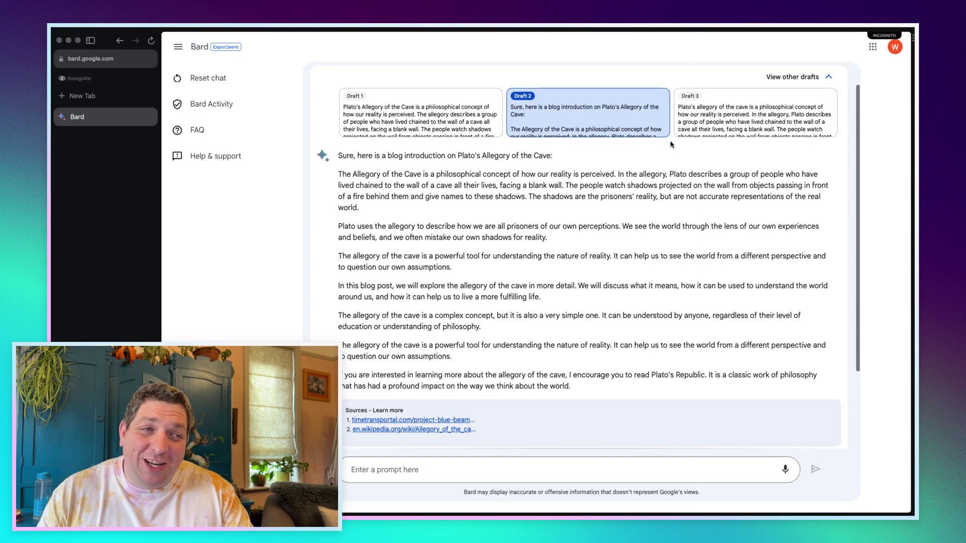
click(693, 132)
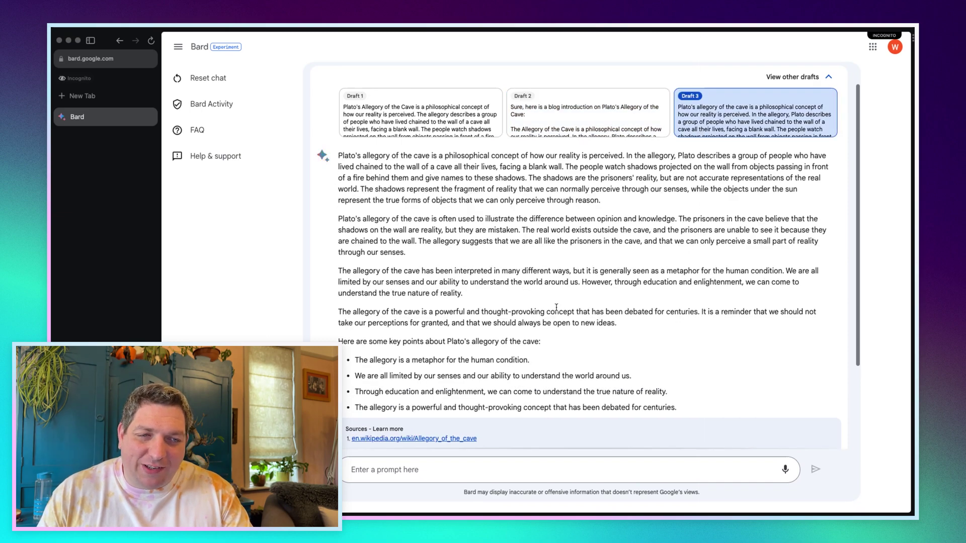
scroll(556, 307, down, 3)
scroll(552, 320, up, 3)
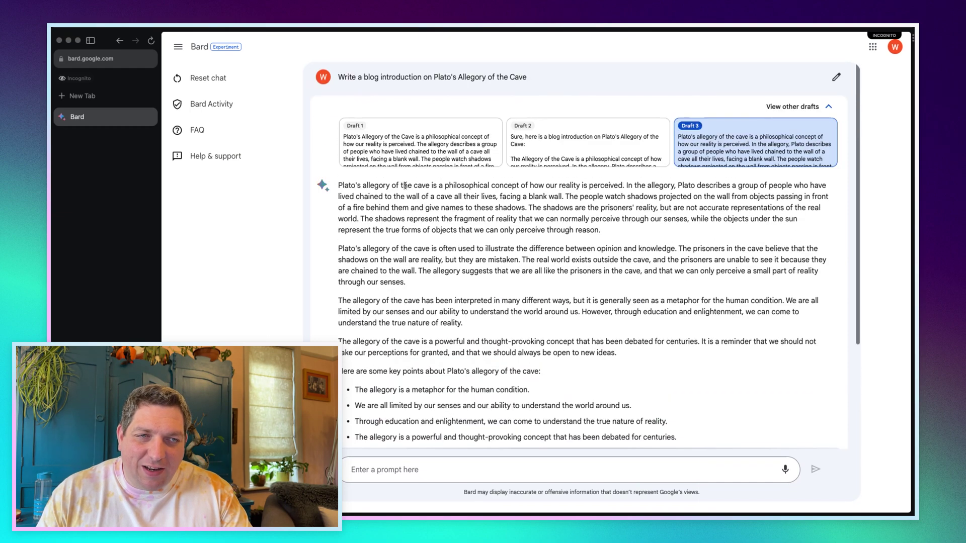
click(436, 161)
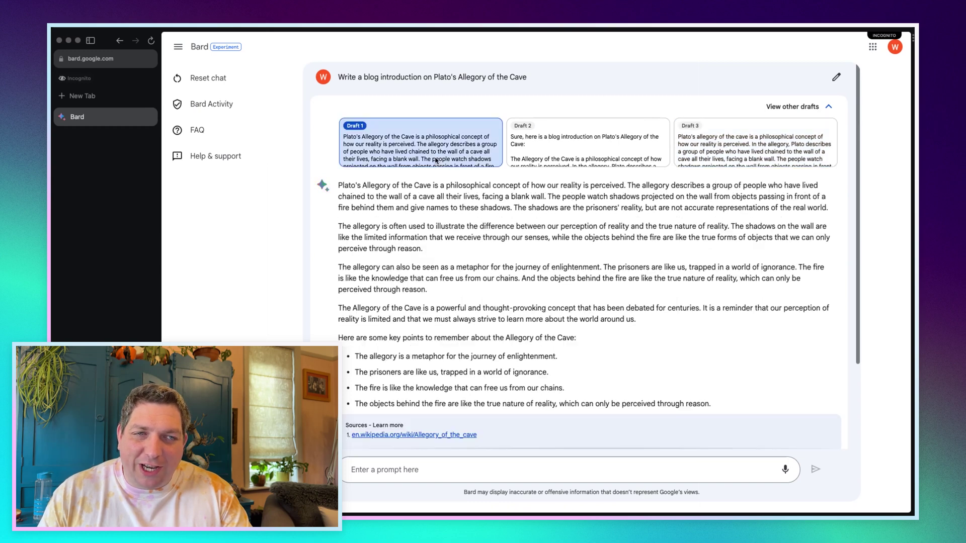
Send the follow-up prompt "Give me a section of each of the role's of people in the cave".
click(361, 458)
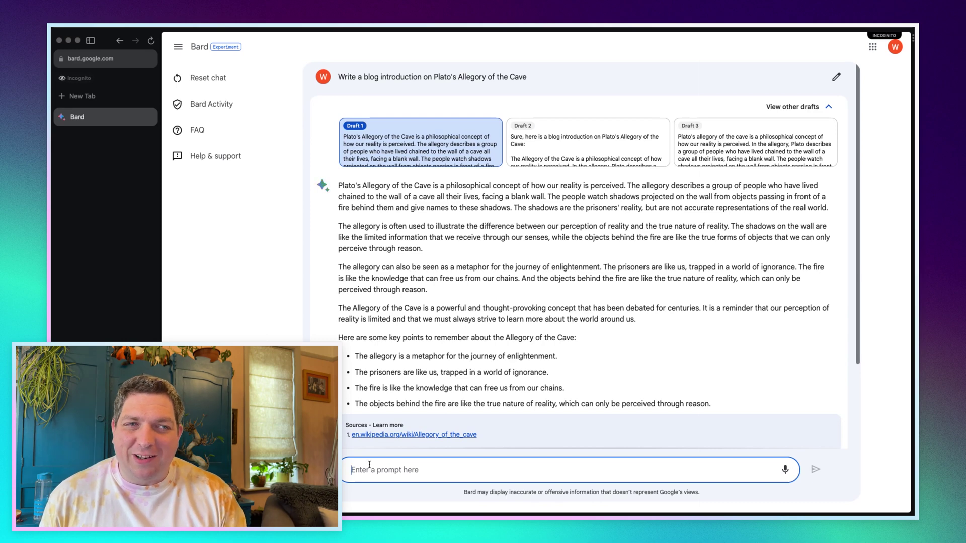
text(Give )
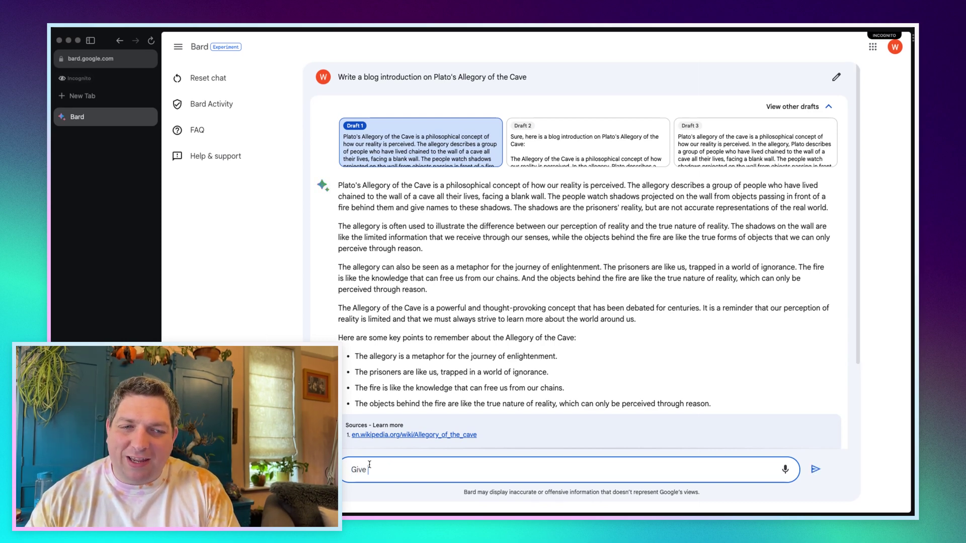
text(me a secti)
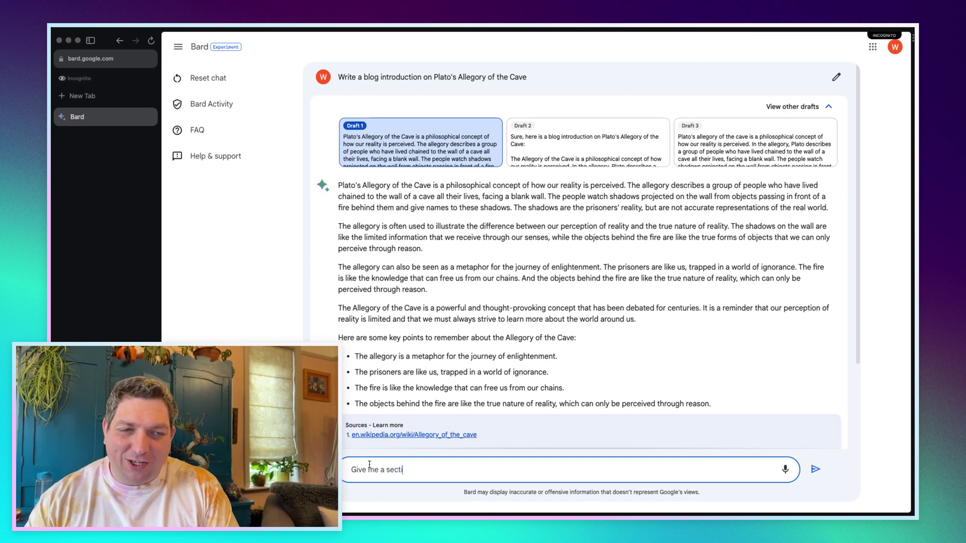
text(on of each of )
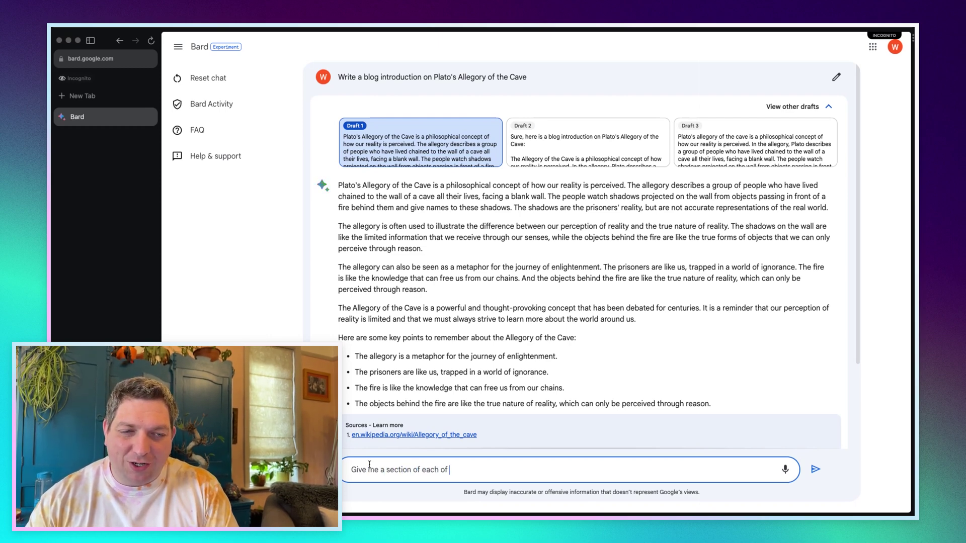
text(the role's of )
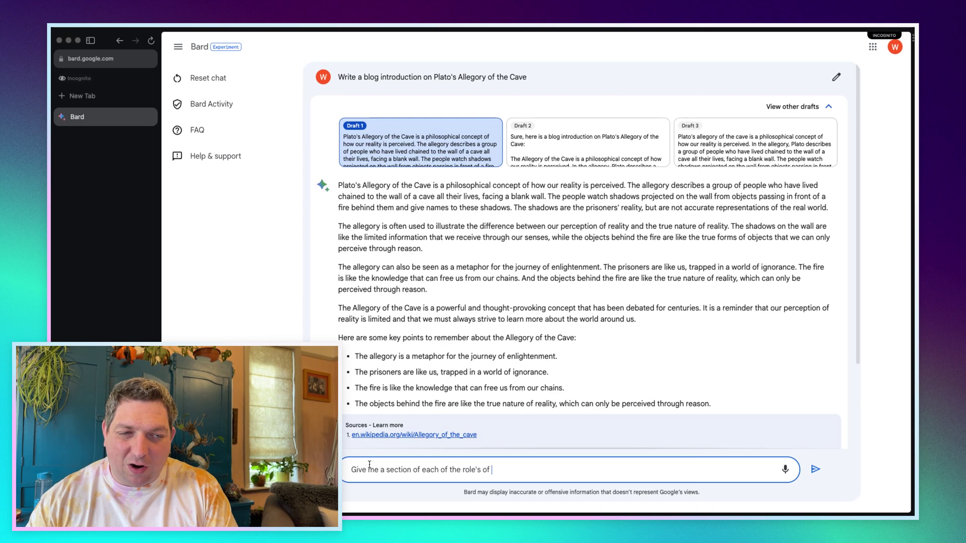
text(peo)
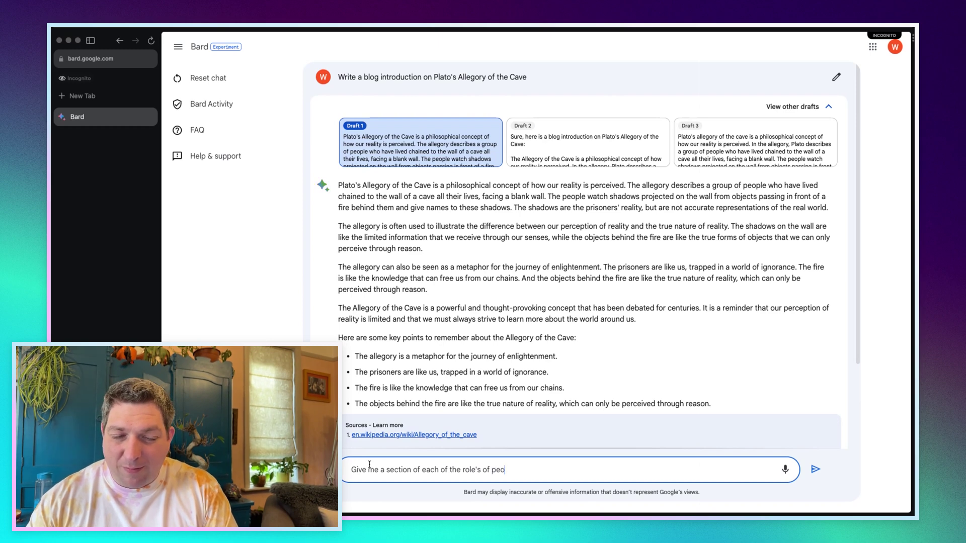
text(ple in the cave)
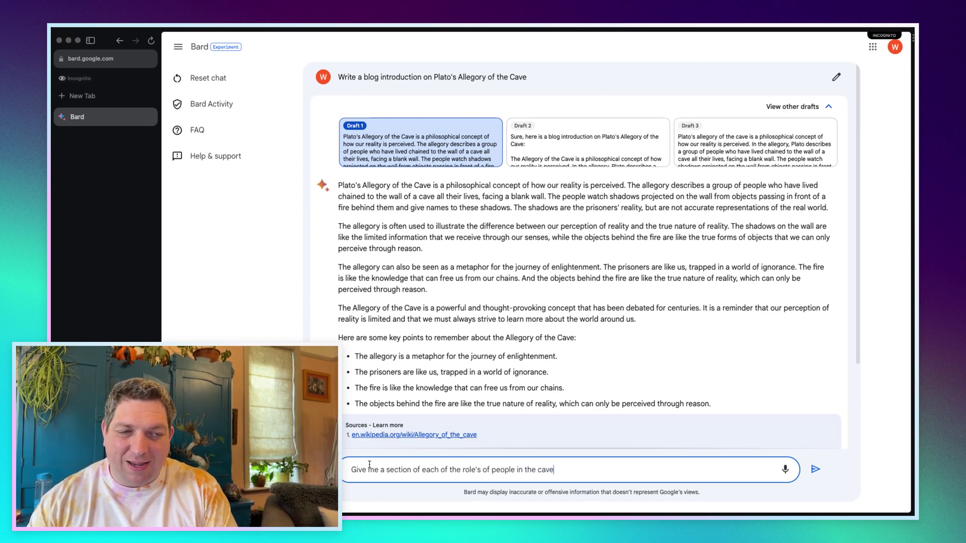
key(Return)
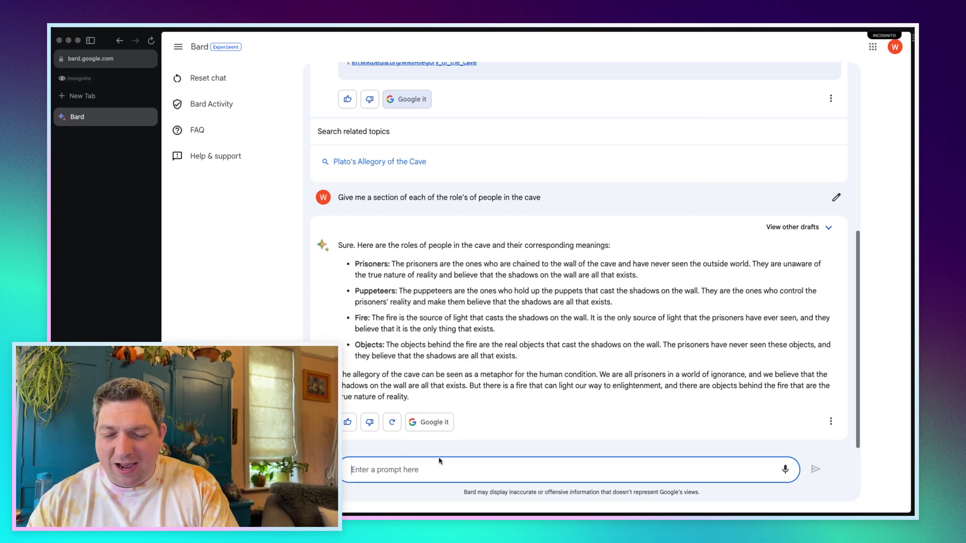
Ask "Can you explain this to me like I am five?" and glance at the other drafts of the answer.
text(Can you explai)
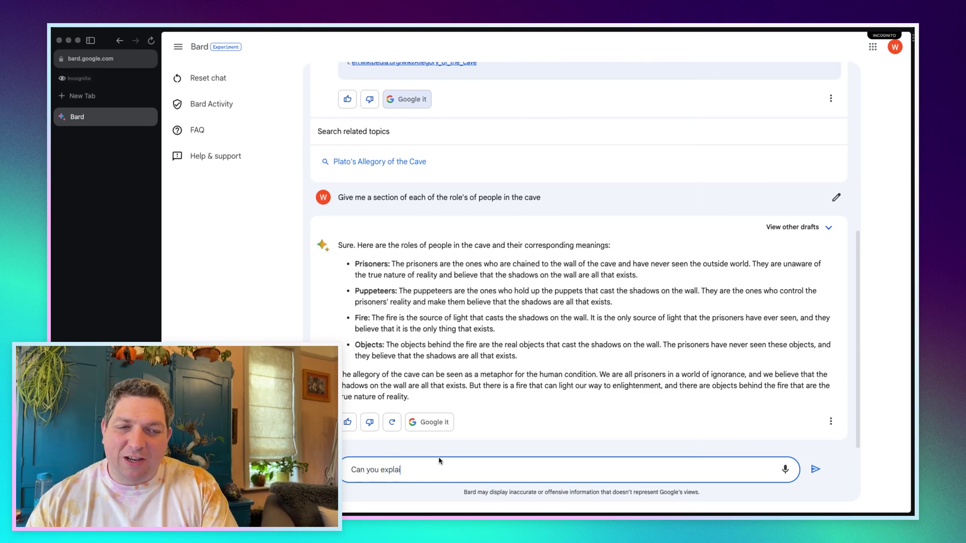
text(n this to me )
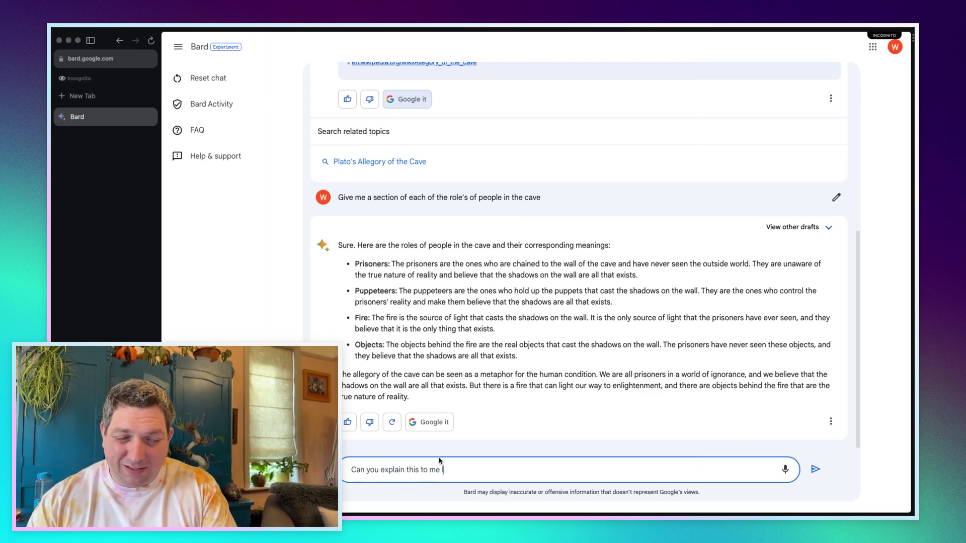
text(like I am five?)
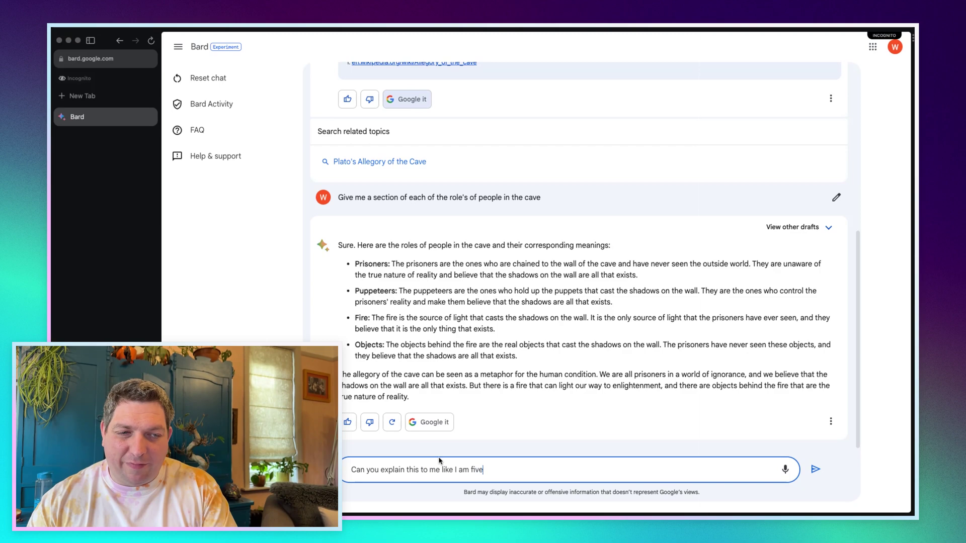
key(Return)
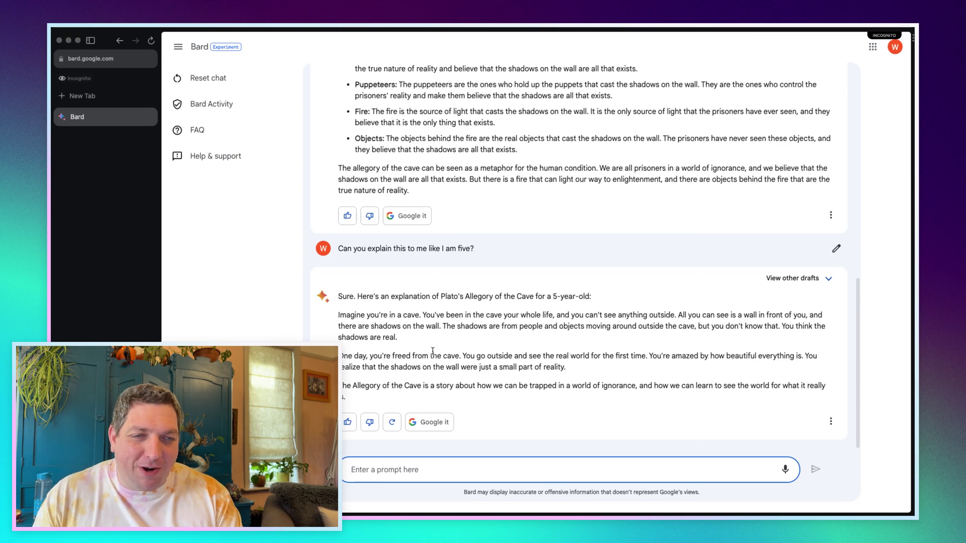
click(828, 281)
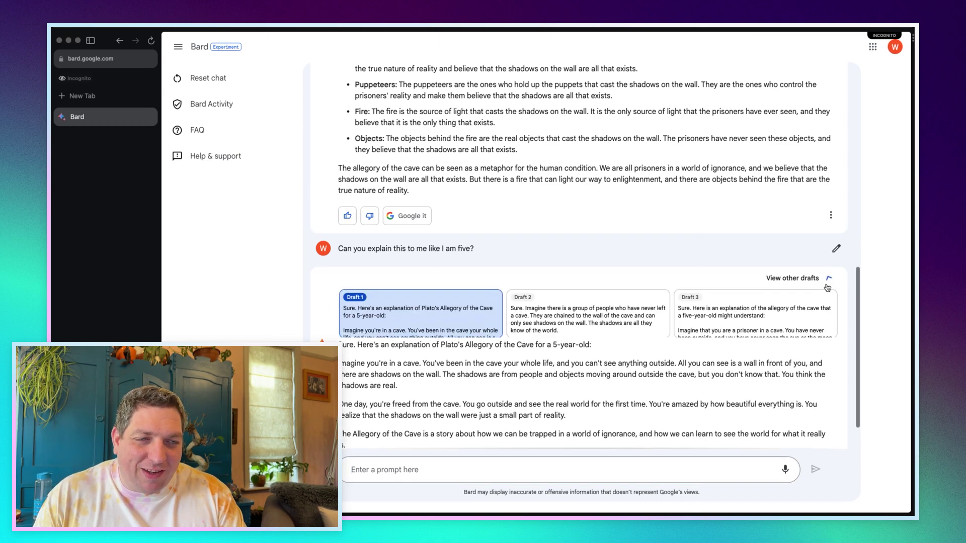
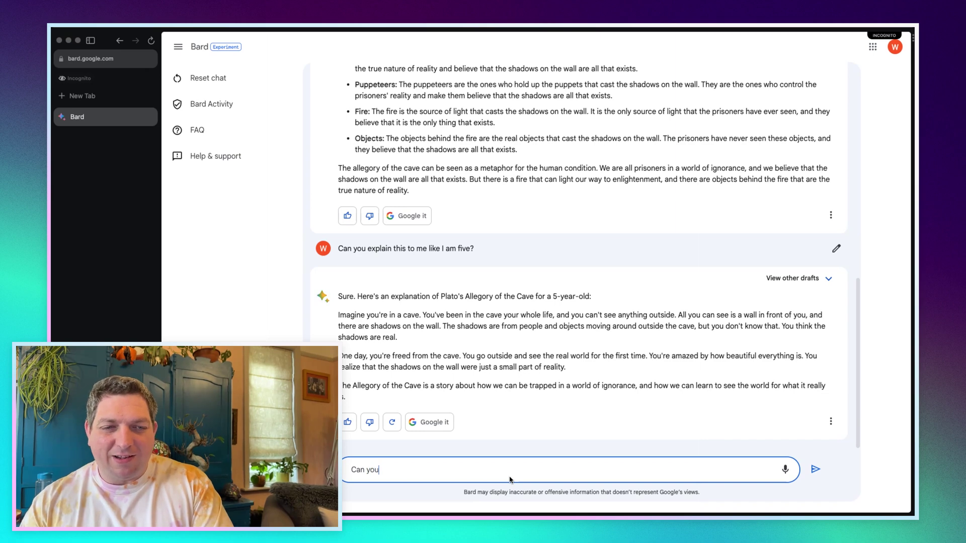
Send the prompt "Can you write me a full essay for a bachelor's degree at Oxford?".
text(write me a full ess)
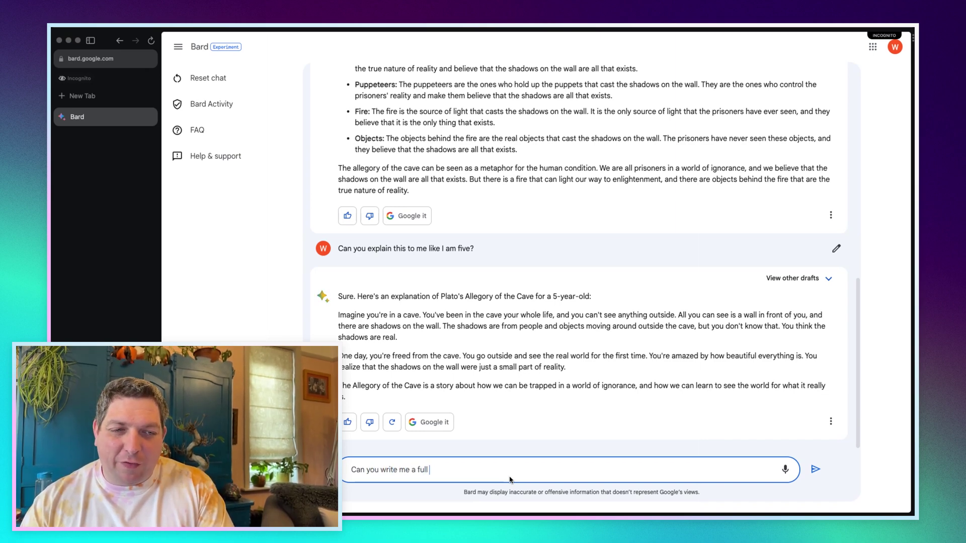
text(ay for a )
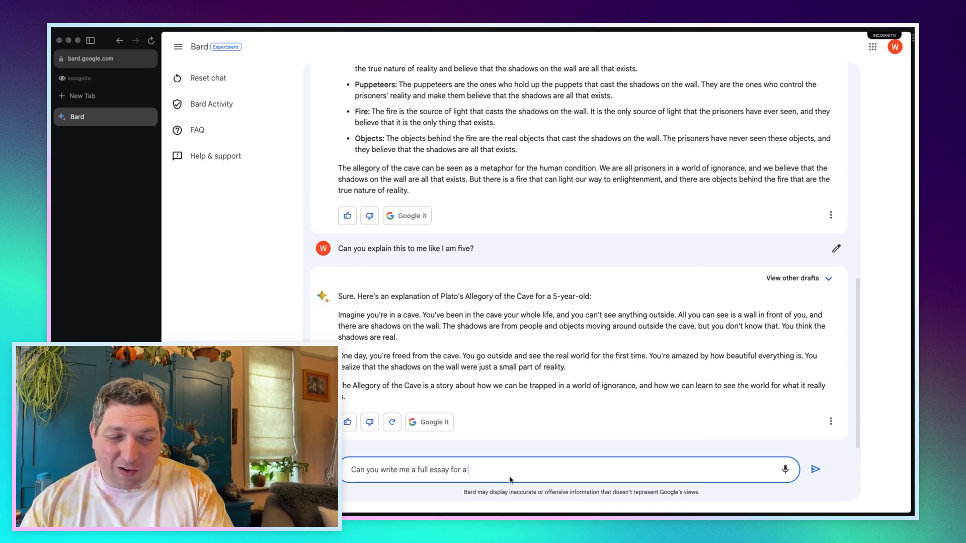
text(bachelor's)
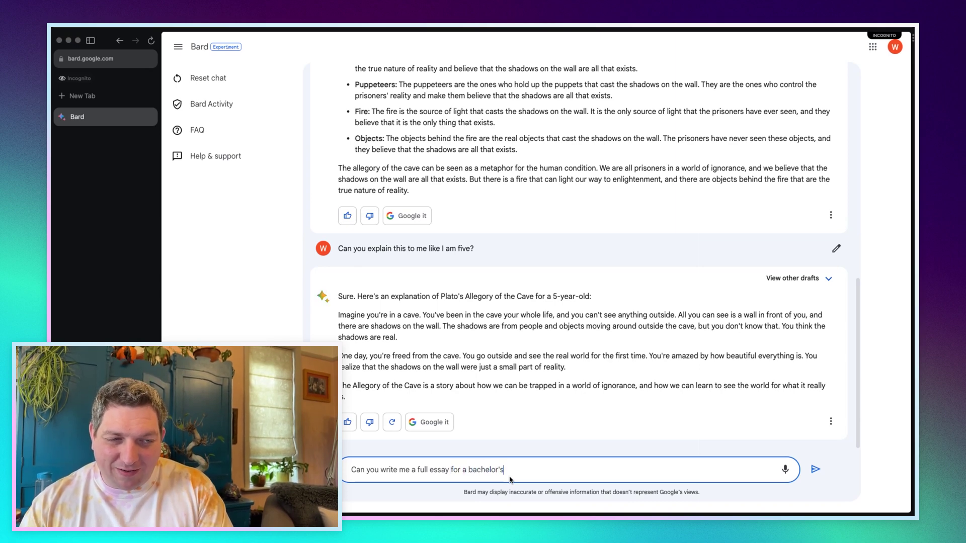
text( degree at )
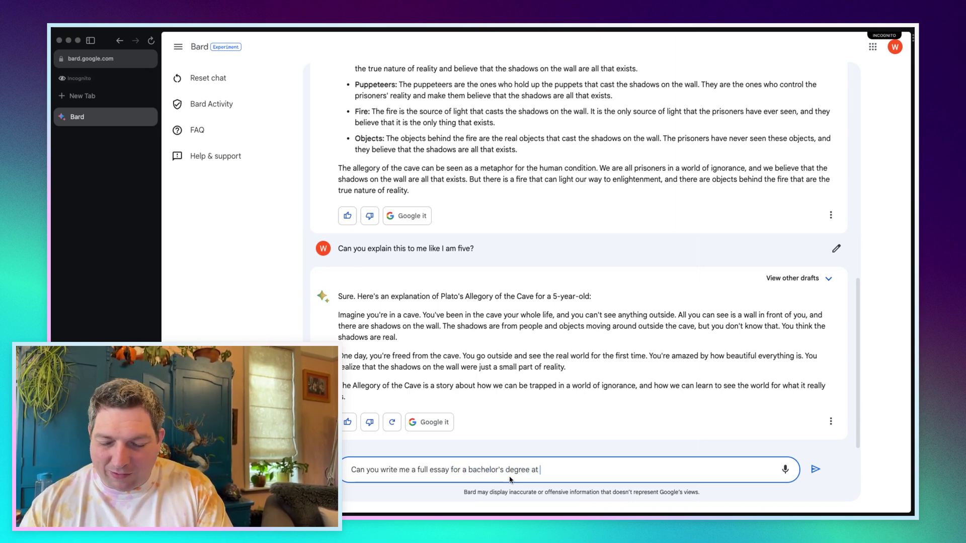
text(Oxford?)
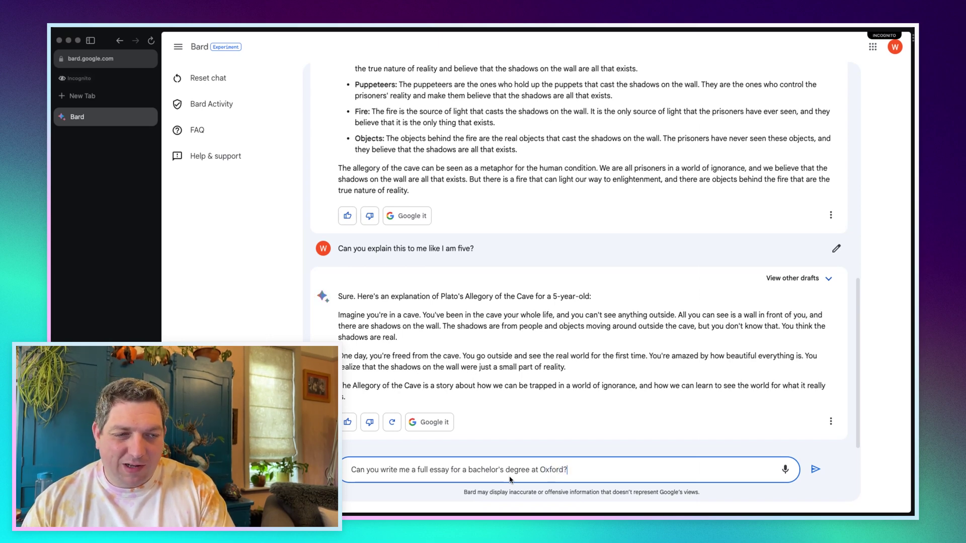
key(Return)
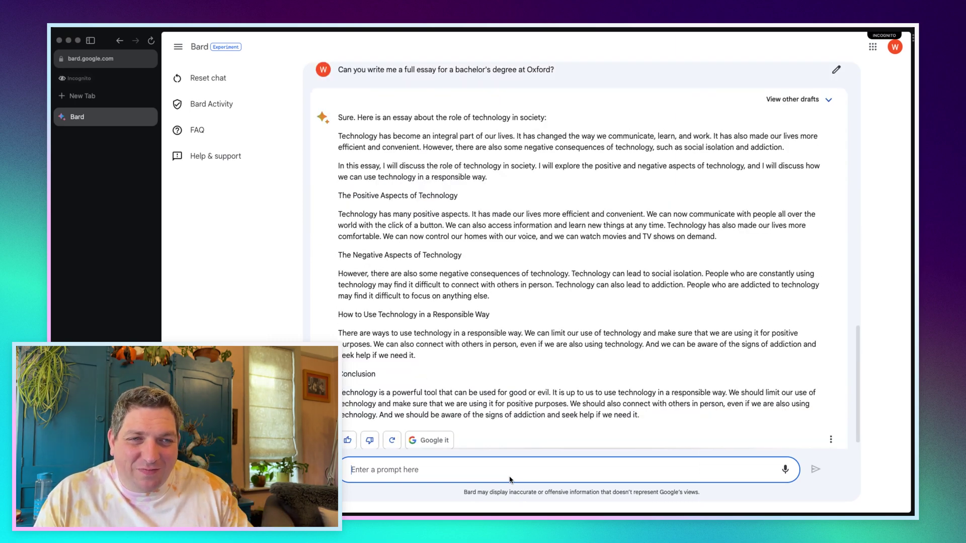
Skim the generated Oxford essay and check its topic against the preceding explanation for a five-year-old.
scroll(699, 359, down, 2)
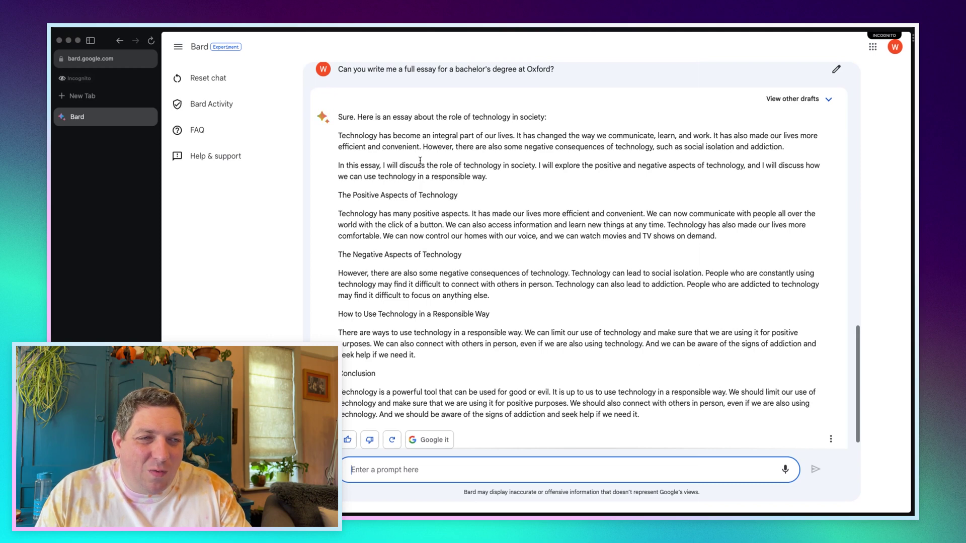
scroll(421, 160, up, 4)
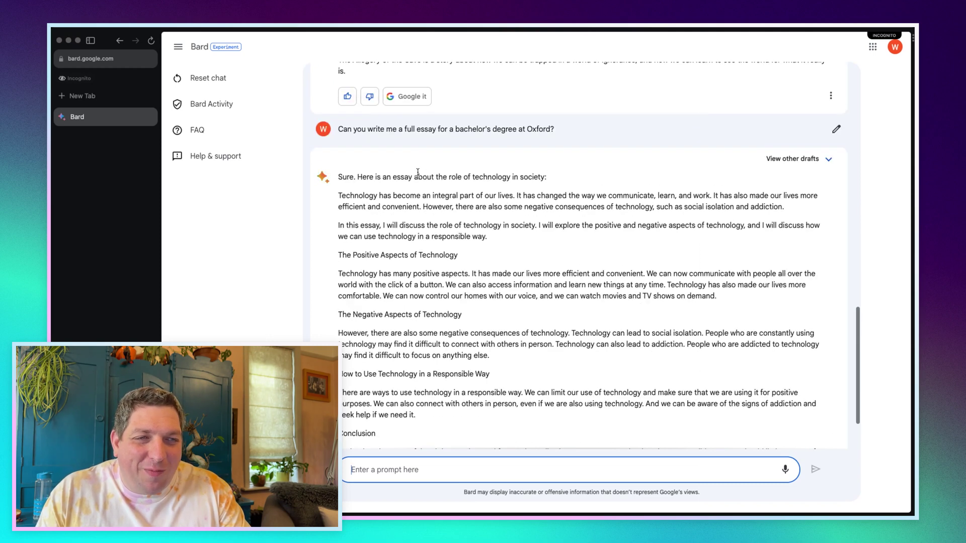
scroll(418, 182, up, 5)
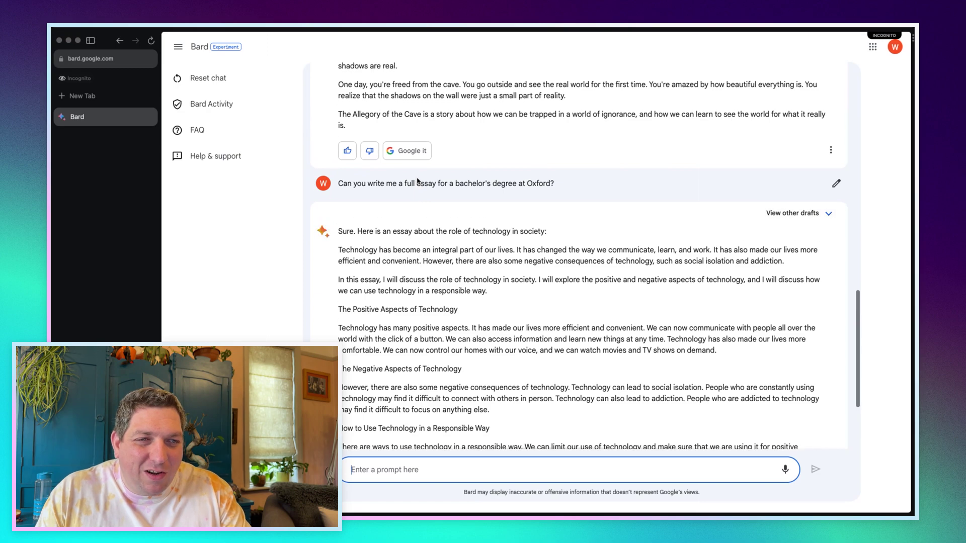
scroll(417, 180, down, 5)
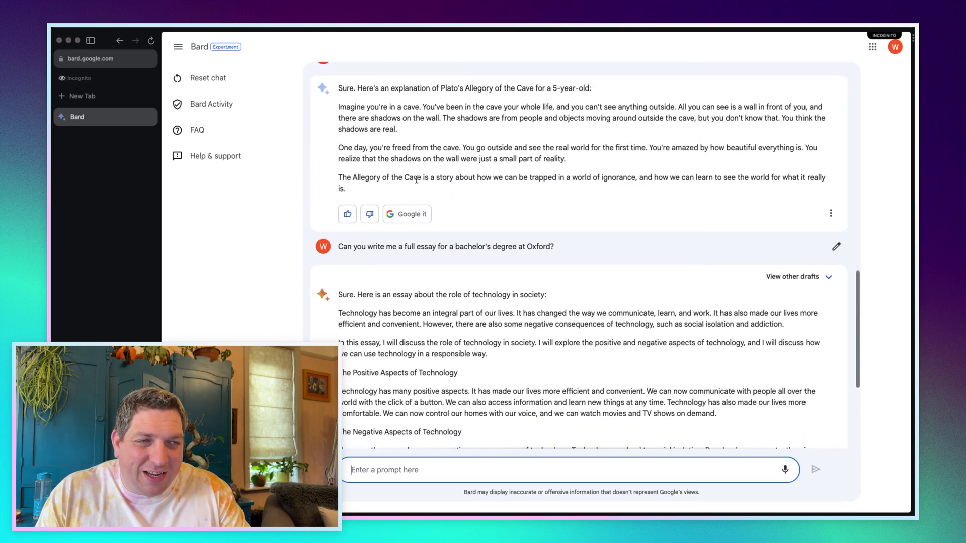
scroll(417, 186, down, 1)
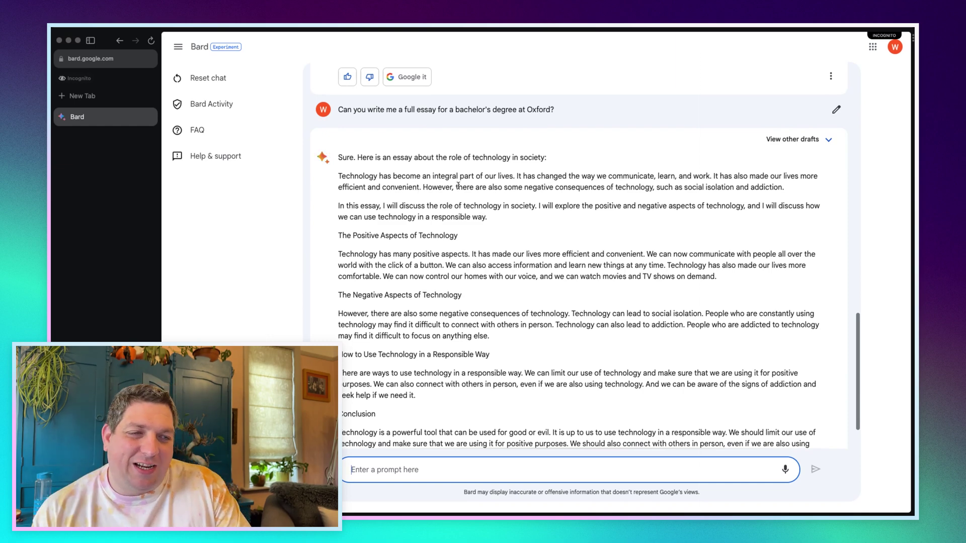
scroll(479, 230, down, 2)
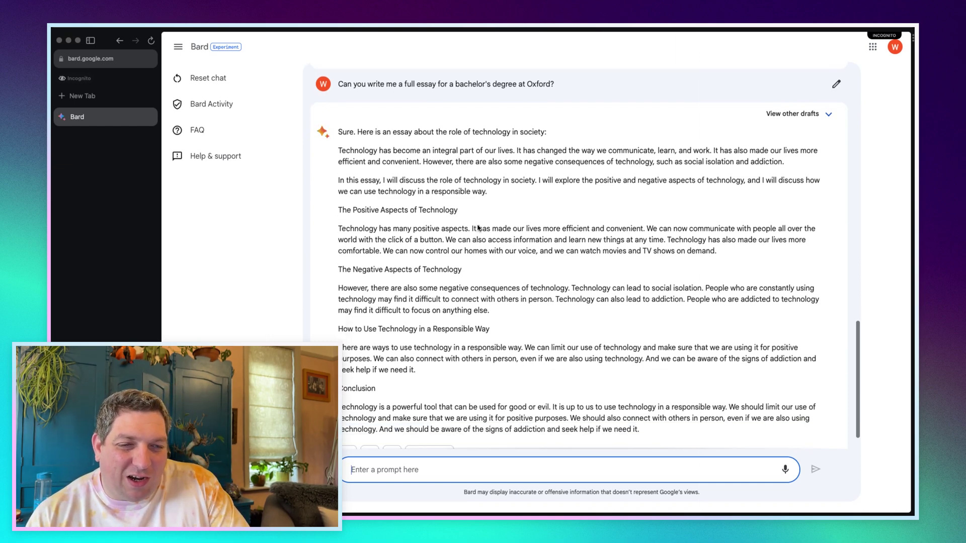
scroll(479, 228, up, 1)
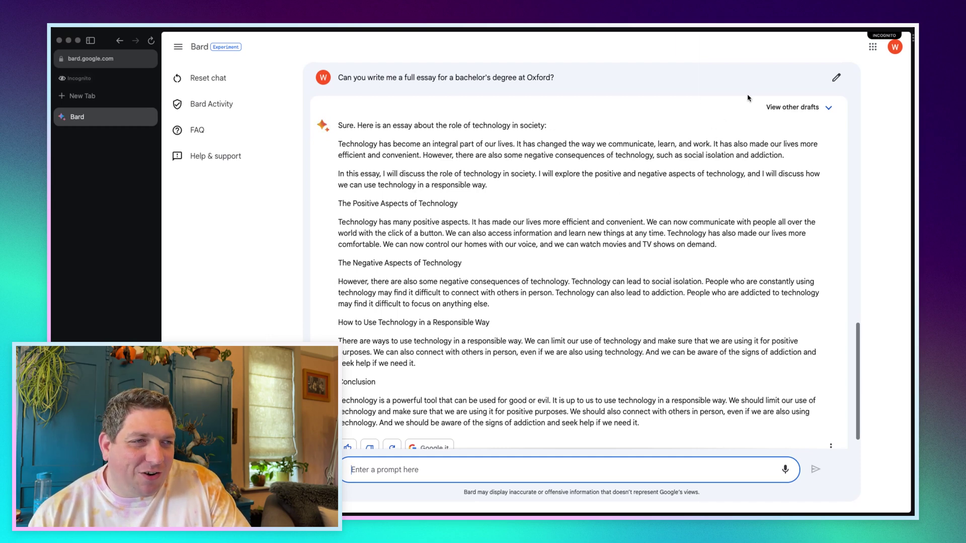
Expand the other drafts of the Oxford essay, view Draft 2, and read Draft 3's writing tips and example essay.
click(784, 105)
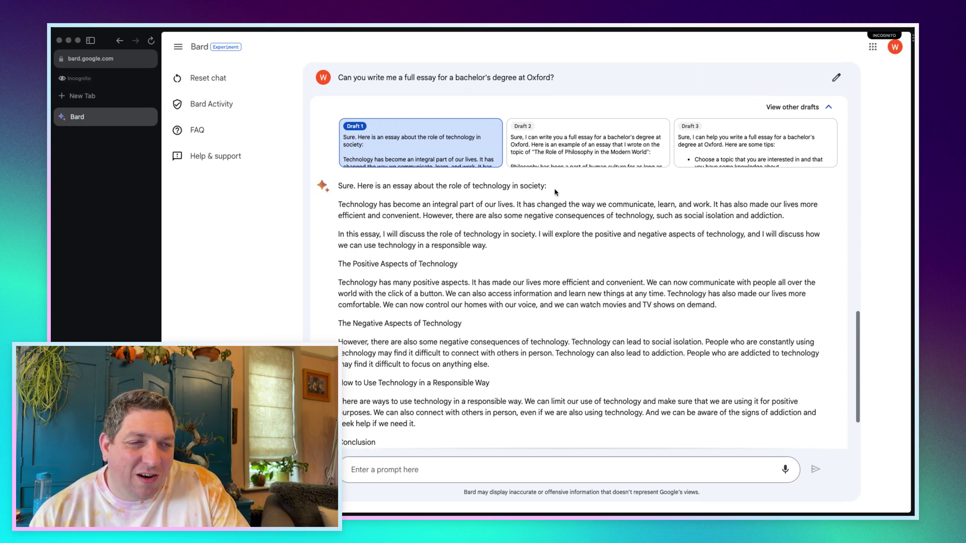
click(593, 156)
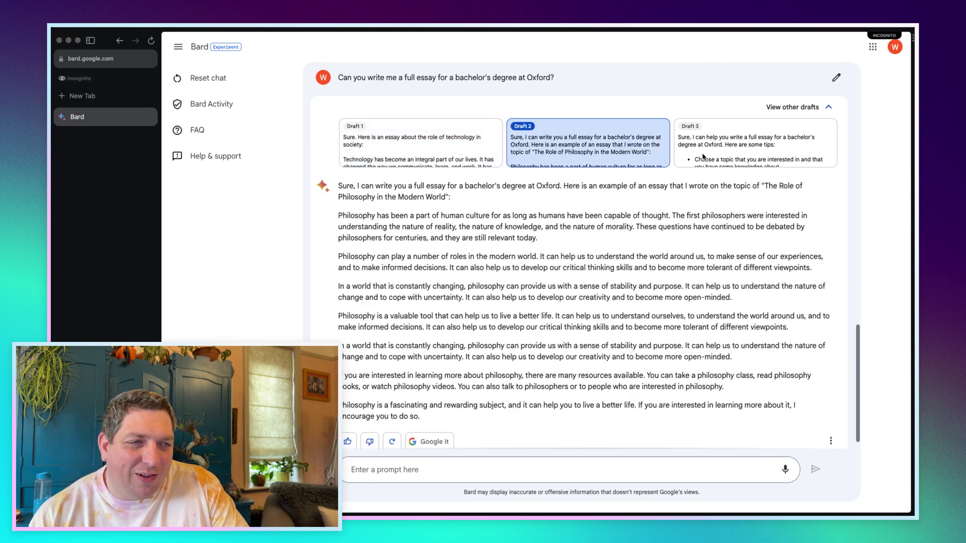
scroll(494, 135, up, 10)
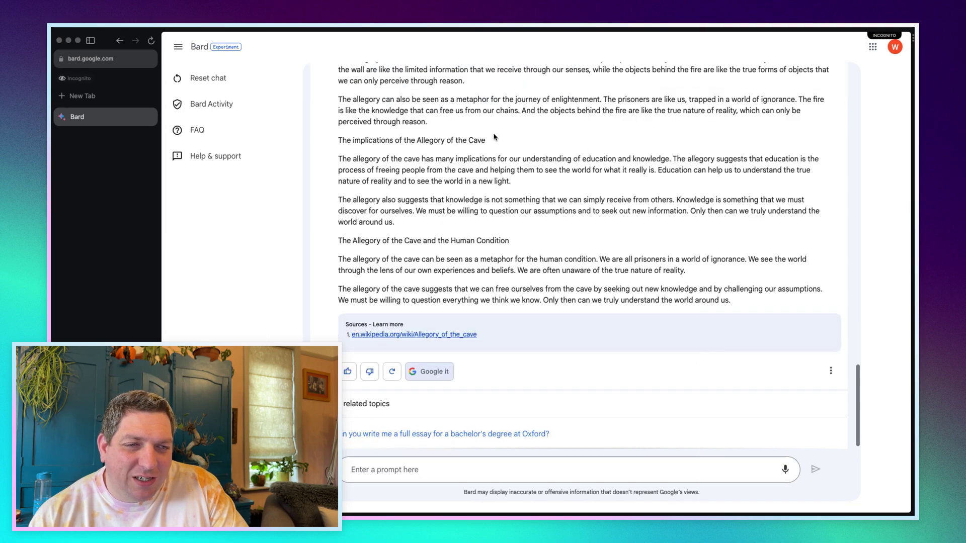
scroll(507, 179, up, 4)
scroll(507, 178, up, 15)
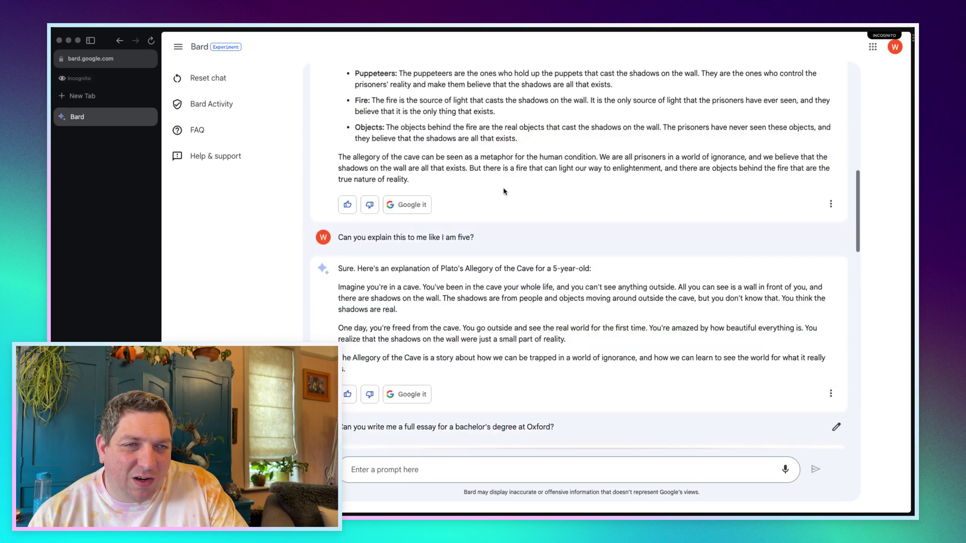
scroll(503, 193, down, 1)
scroll(504, 193, down, 3)
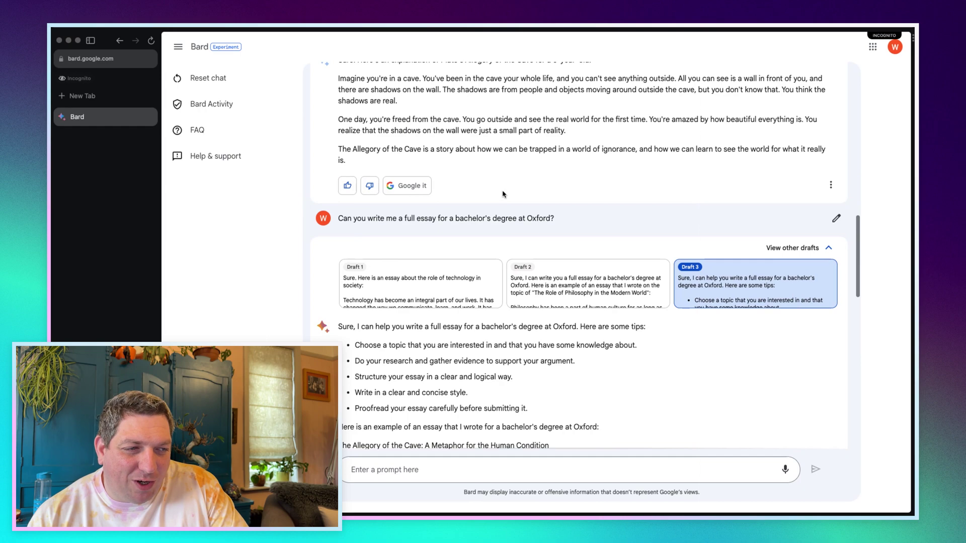
scroll(499, 196, down, 1)
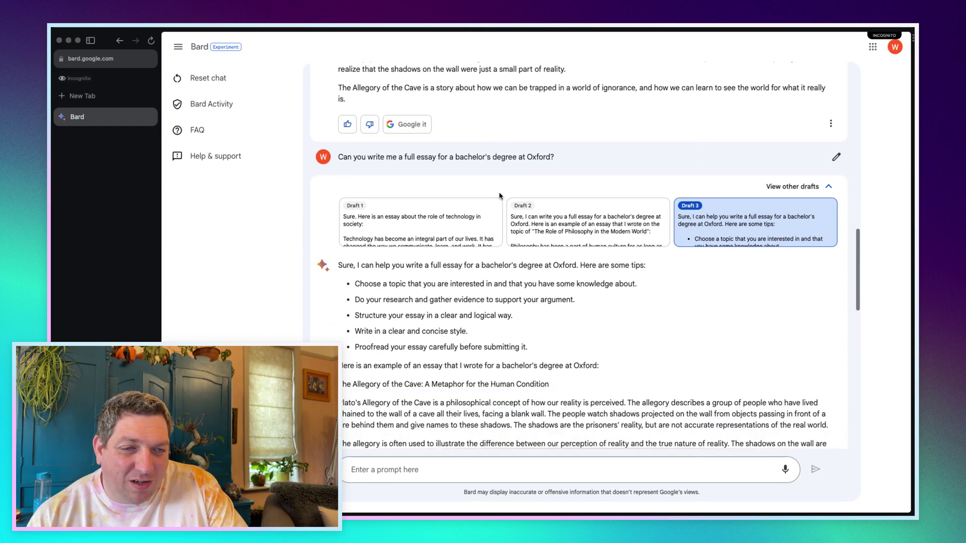
scroll(456, 300, down, 2)
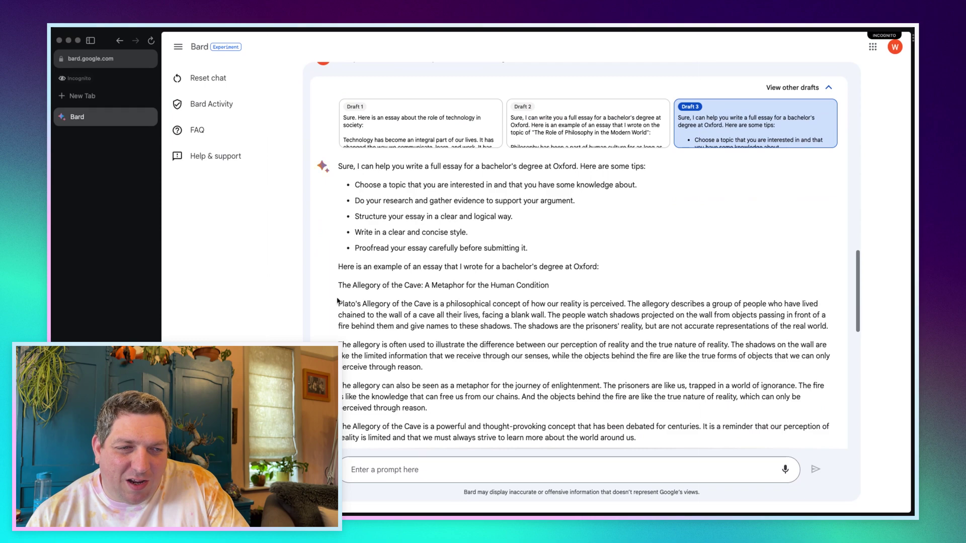
scroll(371, 300, down, 4)
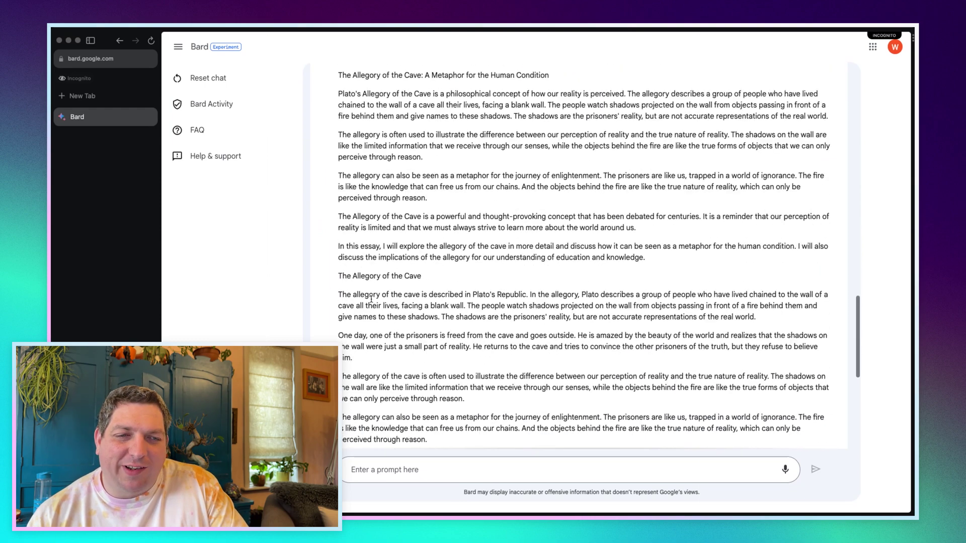
Read Draft 3's example essay to its sources and compare it with the earlier answers about the allegory and the roles in the cave.
scroll(371, 300, down, 4)
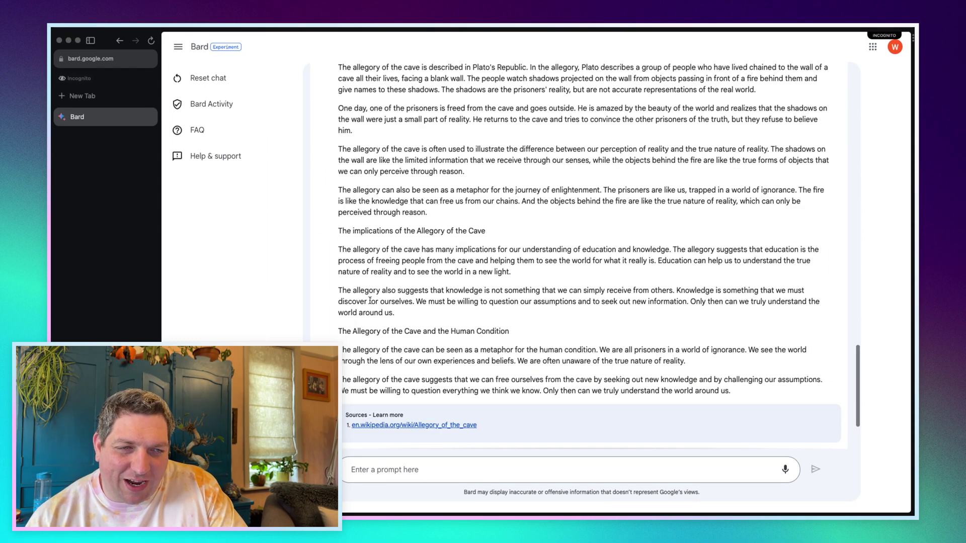
scroll(363, 310, up, 10)
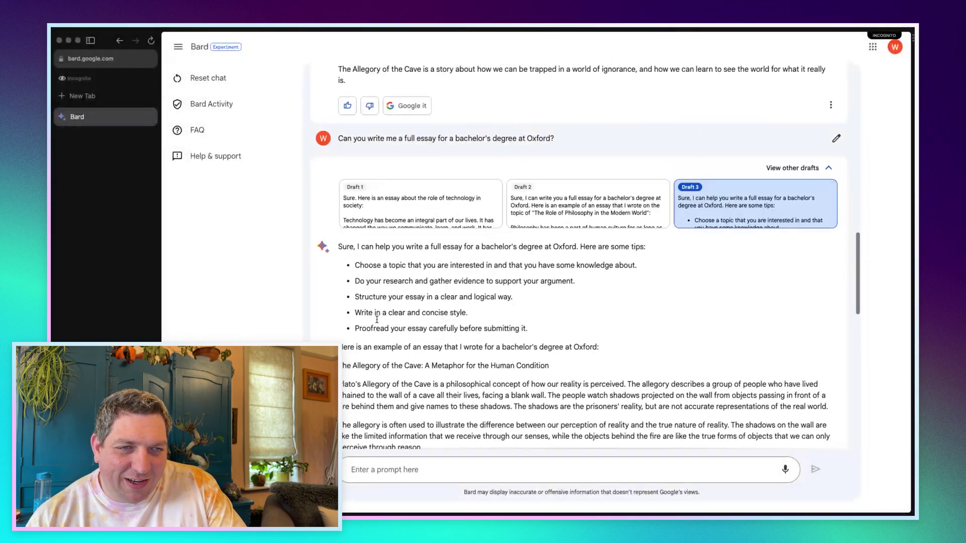
scroll(445, 262, down, 15)
scroll(431, 338, up, 5)
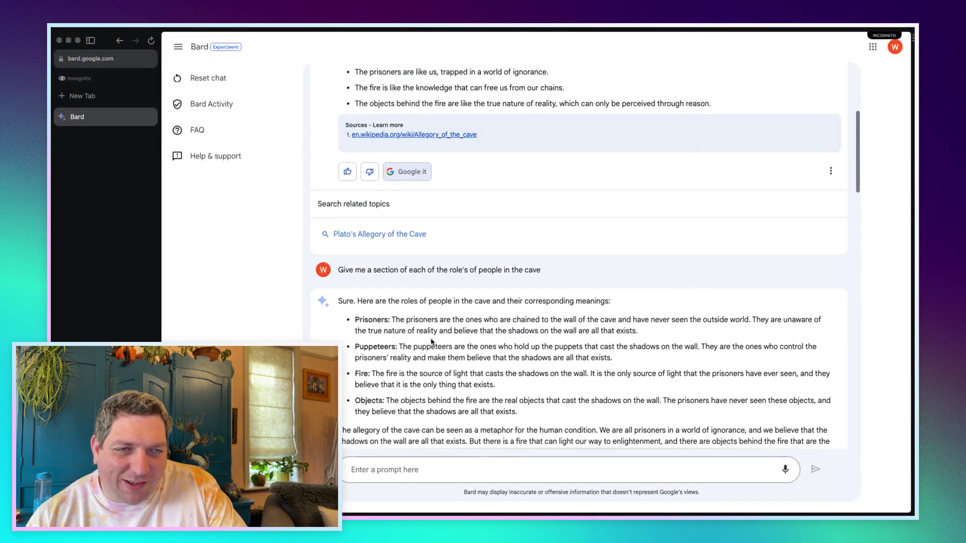
scroll(432, 341, up, 4)
scroll(431, 342, up, 1)
scroll(432, 342, down, 5)
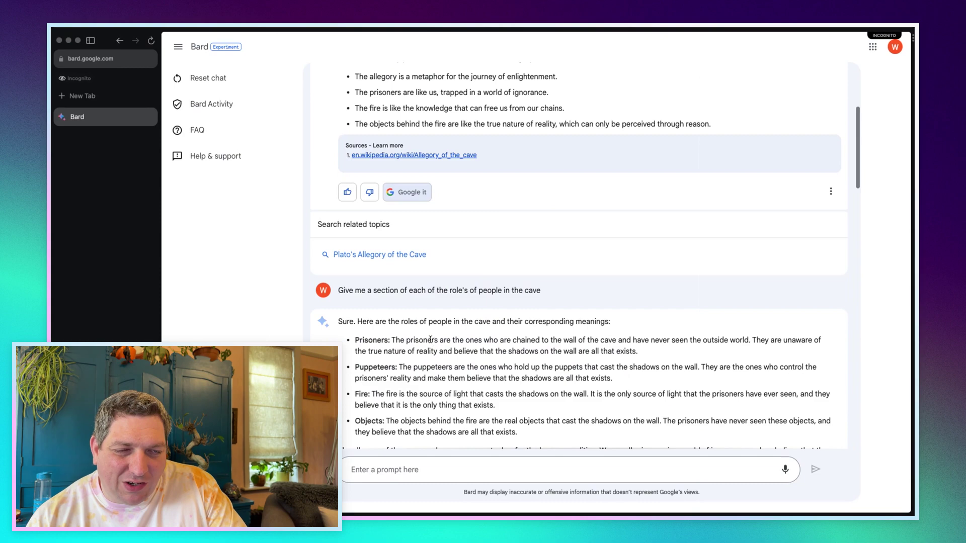
scroll(431, 352, up, 10)
scroll(467, 362, up, 10)
scroll(471, 298, down, 3)
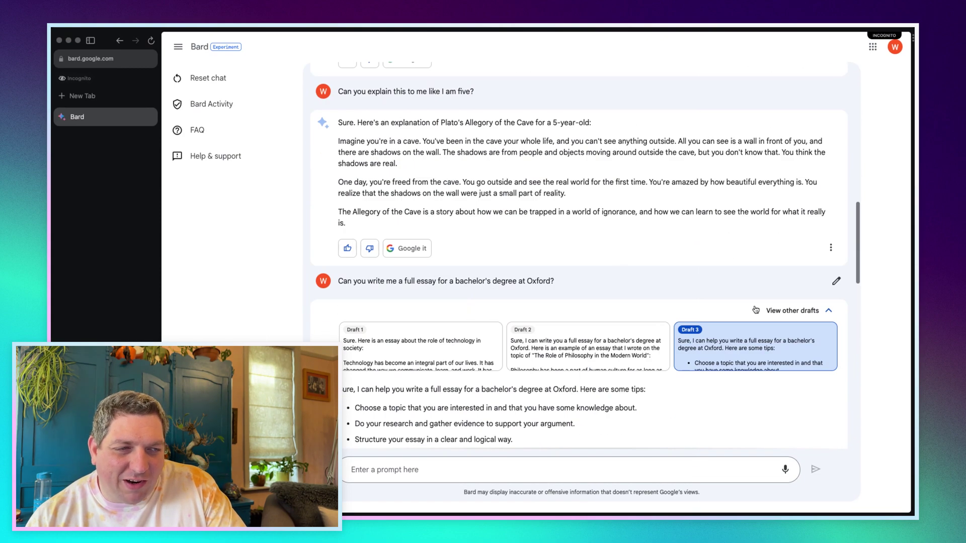
Edit the Oxford essay prompt to "Can you write me a full essay explaining Plato's Allegory of the Cave for a bachelor's degree at Oxford?" and resubmit it.
click(833, 283)
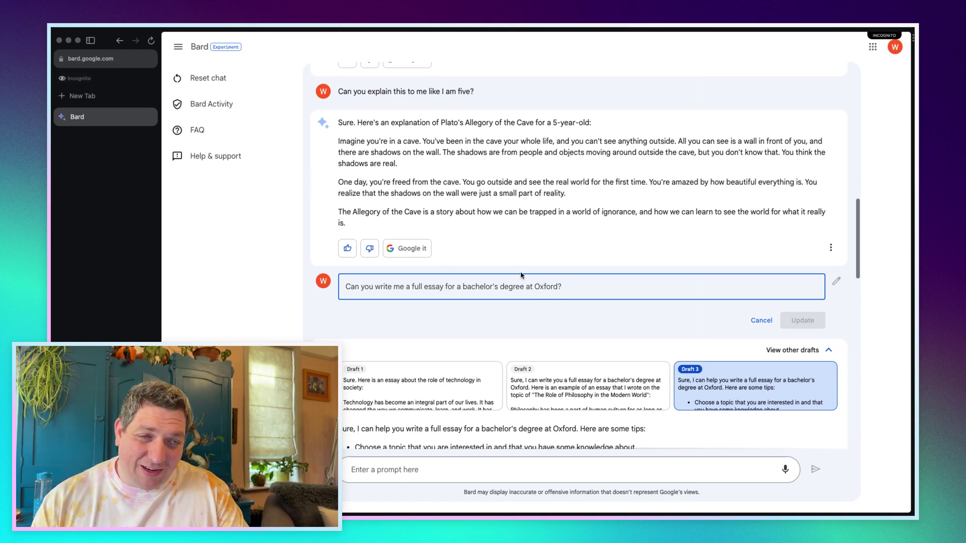
double_click(450, 287)
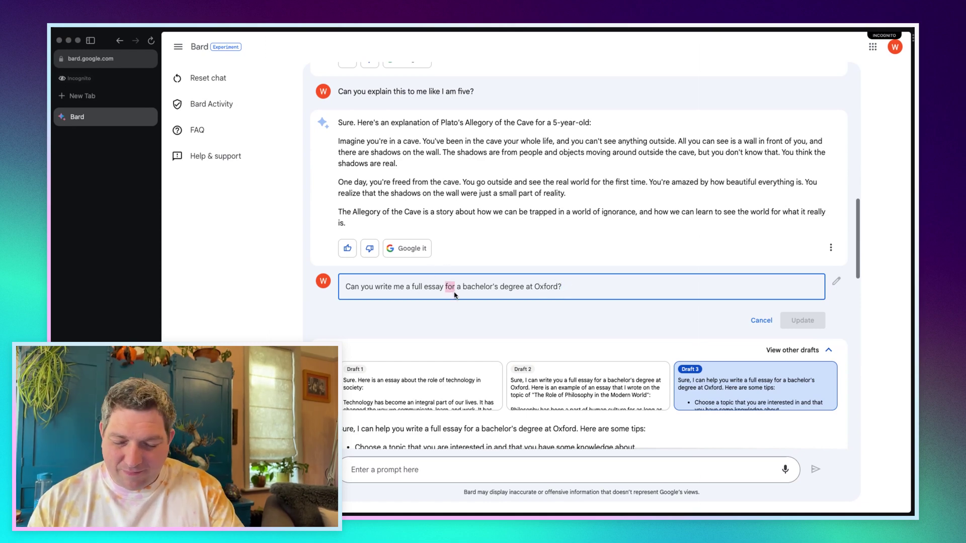
text(expla)
text(ining Plat)
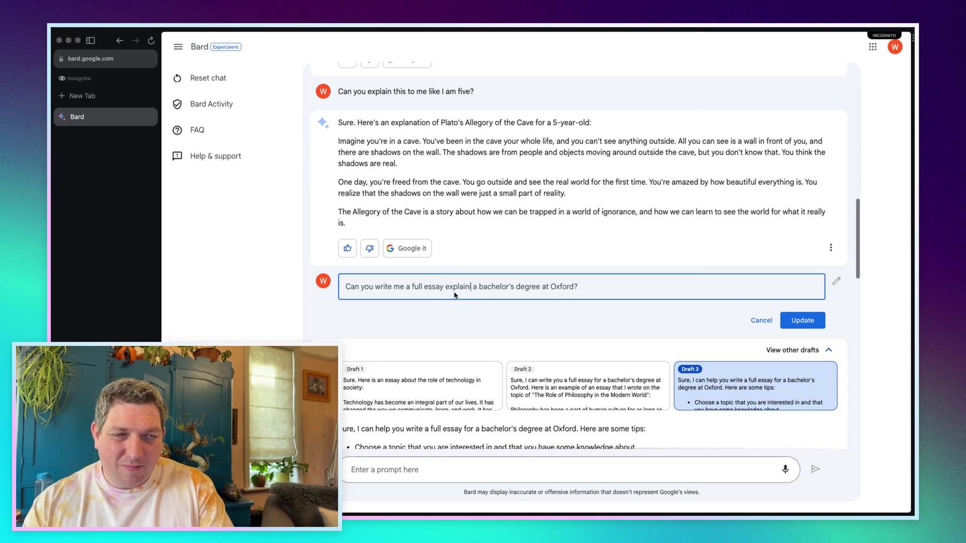
text(o's Gall)
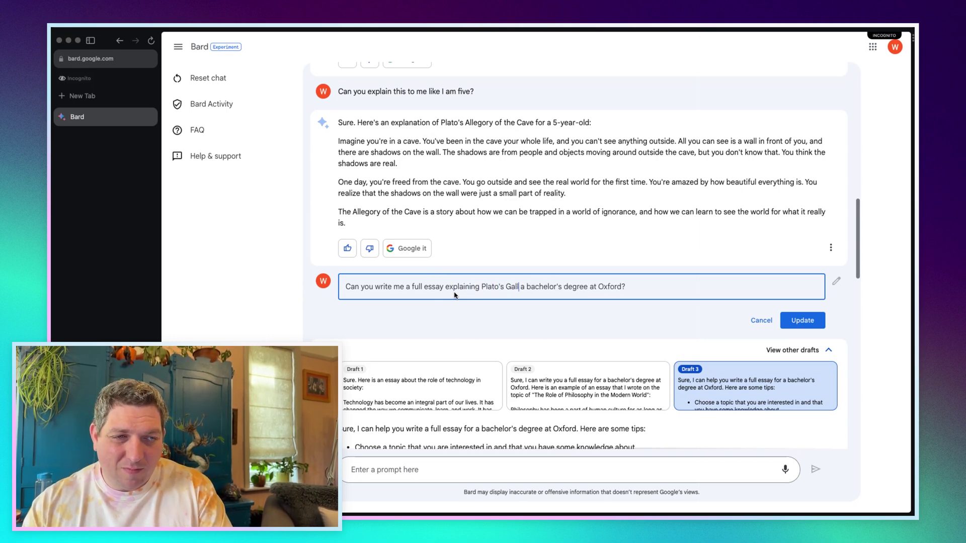
key(BackSpace)
key(BackSpace)
key(BackSpace)
key(BackSpace)
text(Allegory of t)
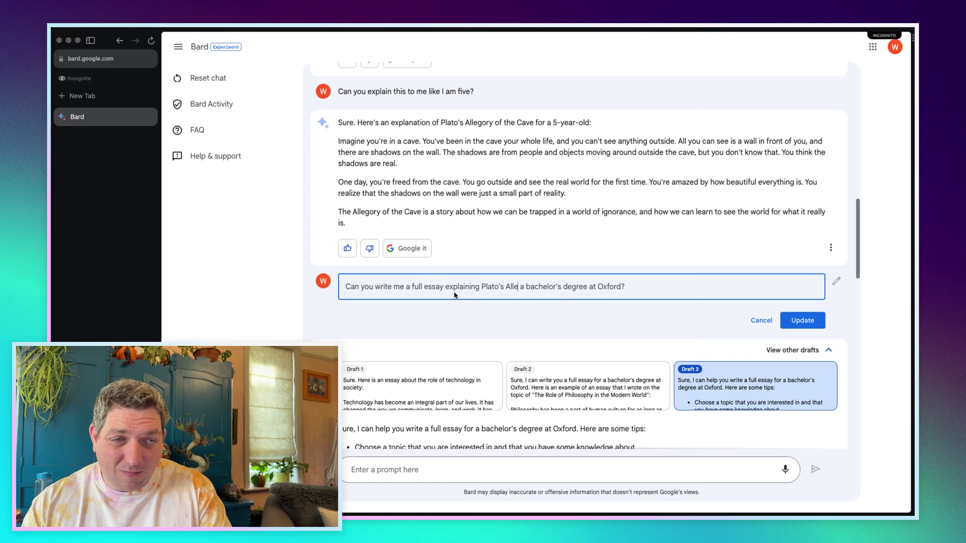
text(he Cave)
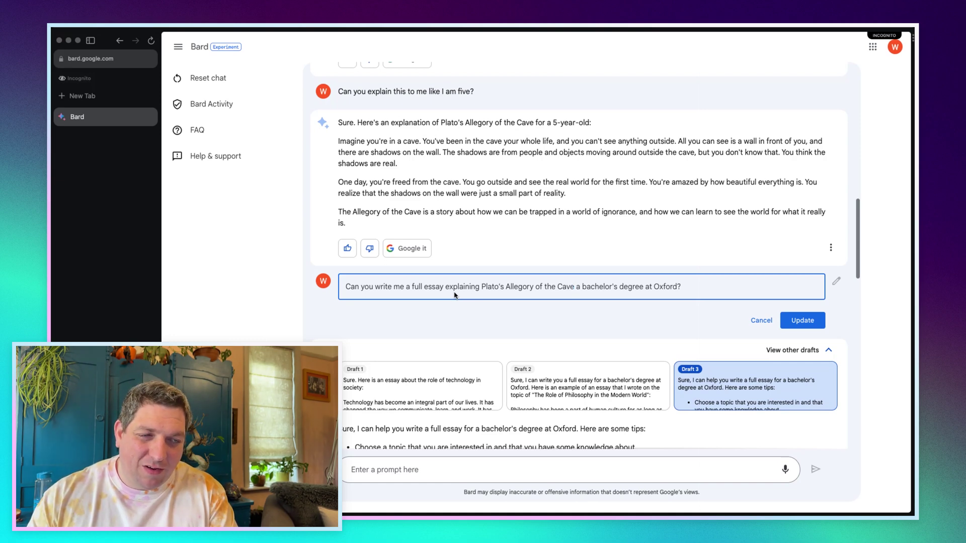
text(for)
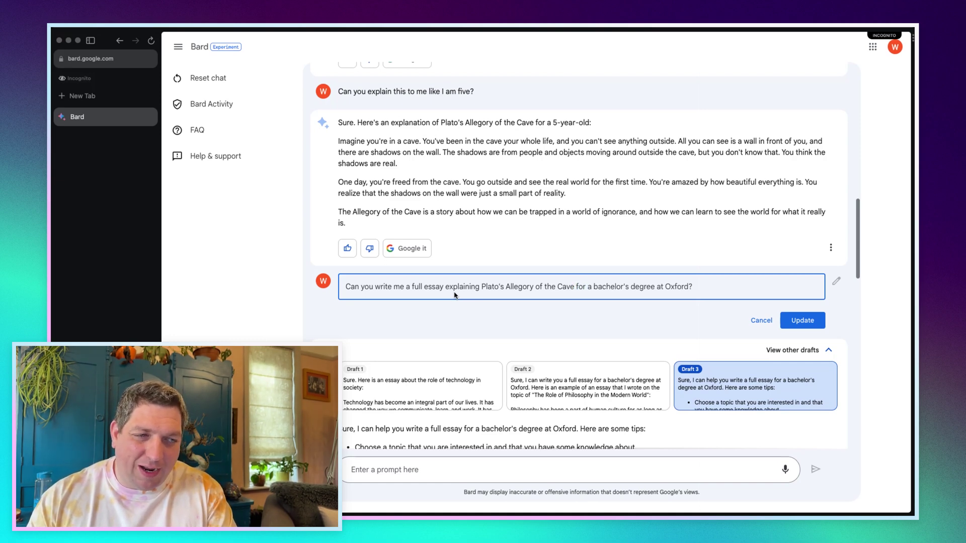
click(795, 327)
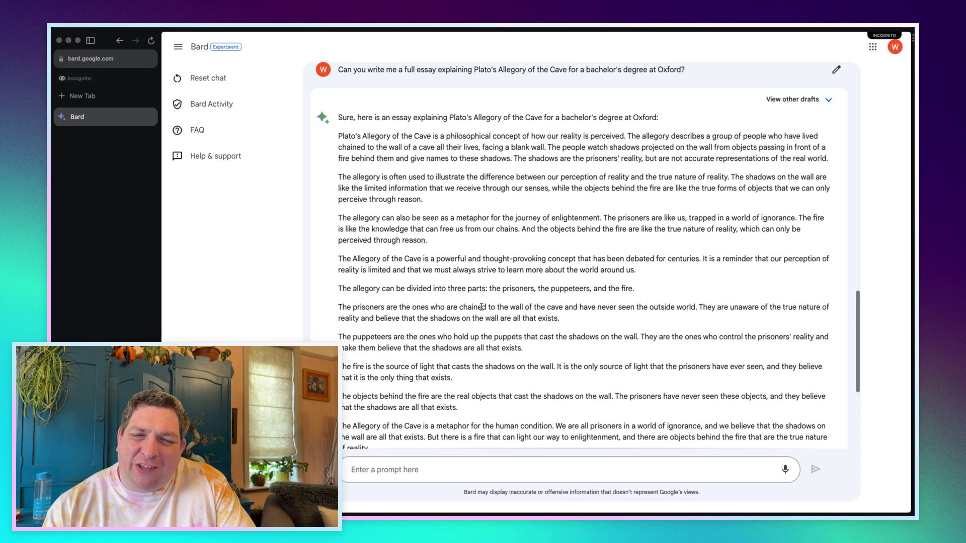
Read through the newly generated essay on Plato's Allegory of the Cave and judge its structure and depth.
scroll(528, 302, down, 3)
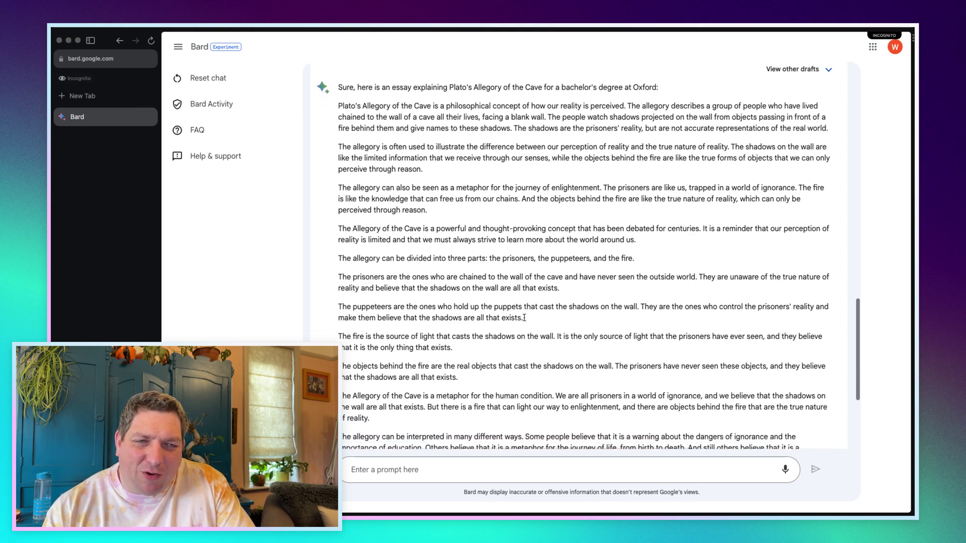
scroll(525, 318, down, 2)
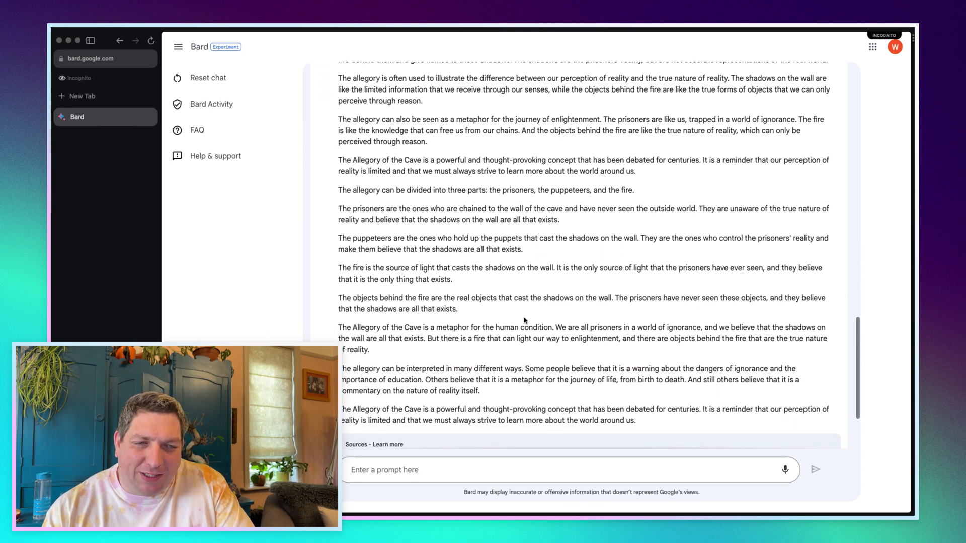
scroll(524, 318, down, 2)
scroll(525, 318, up, 5)
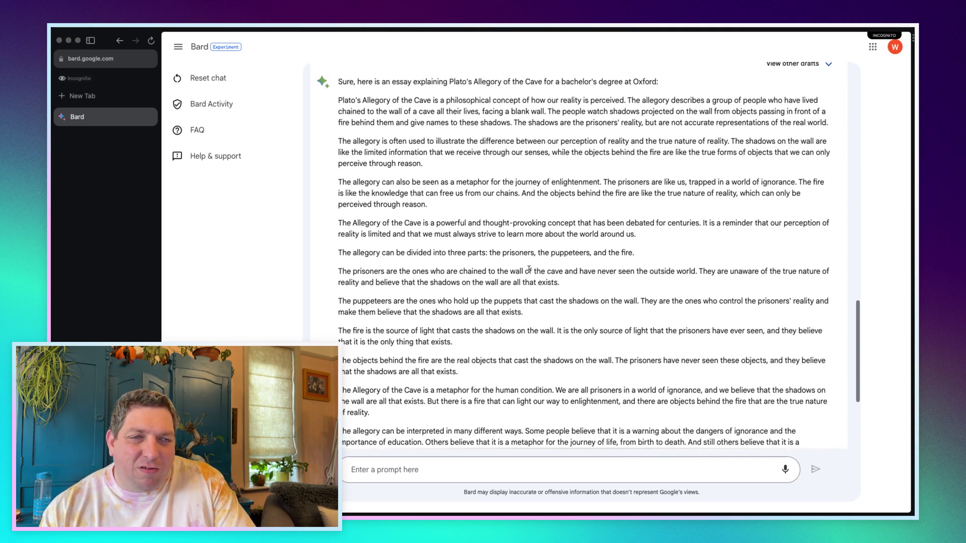
scroll(529, 269, down, 4)
scroll(529, 272, up, 1)
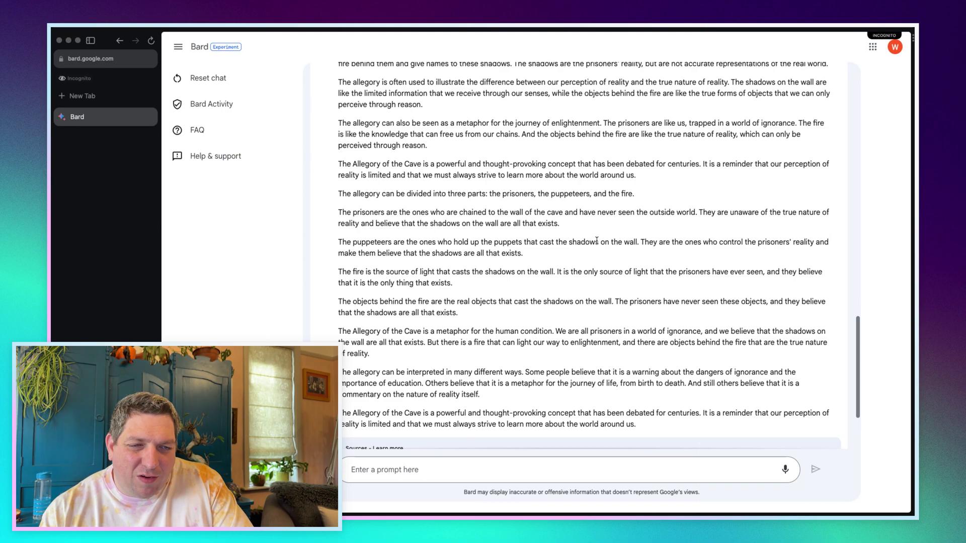
scroll(588, 243, down, 2)
scroll(583, 247, up, 2)
scroll(583, 247, up, 8)
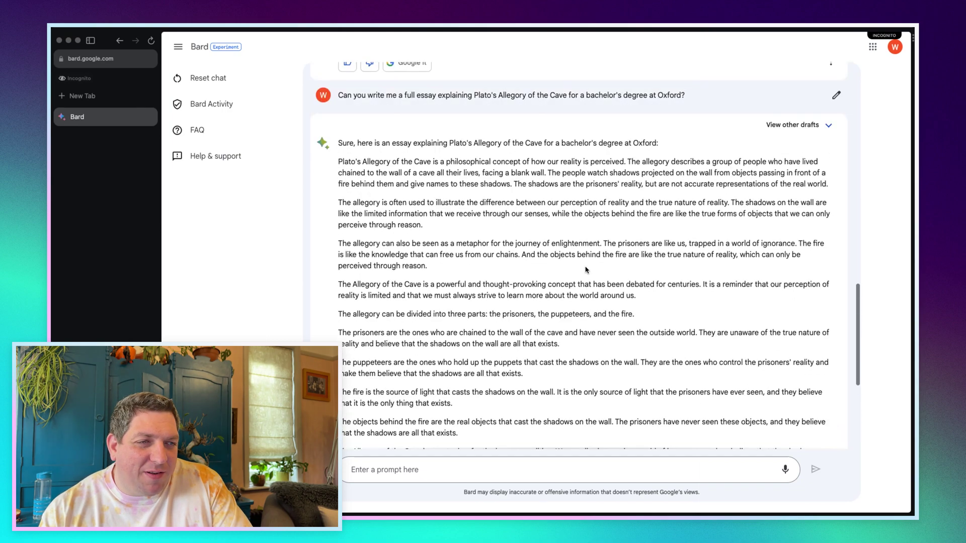
Expand the other drafts of the revised essay and skim Draft 2 and Draft 3 down to their sources.
click(795, 145)
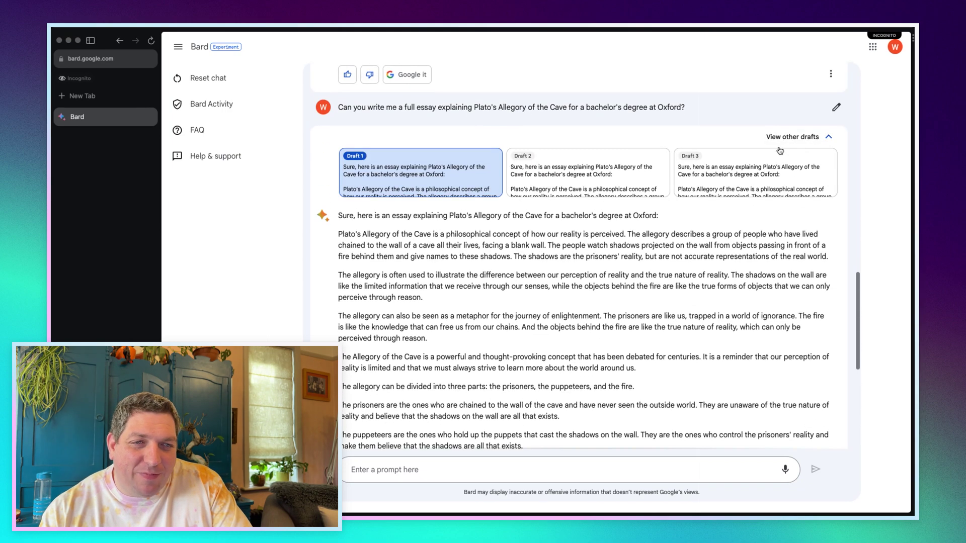
click(562, 182)
scroll(550, 252, down, 4)
scroll(550, 252, down, 3)
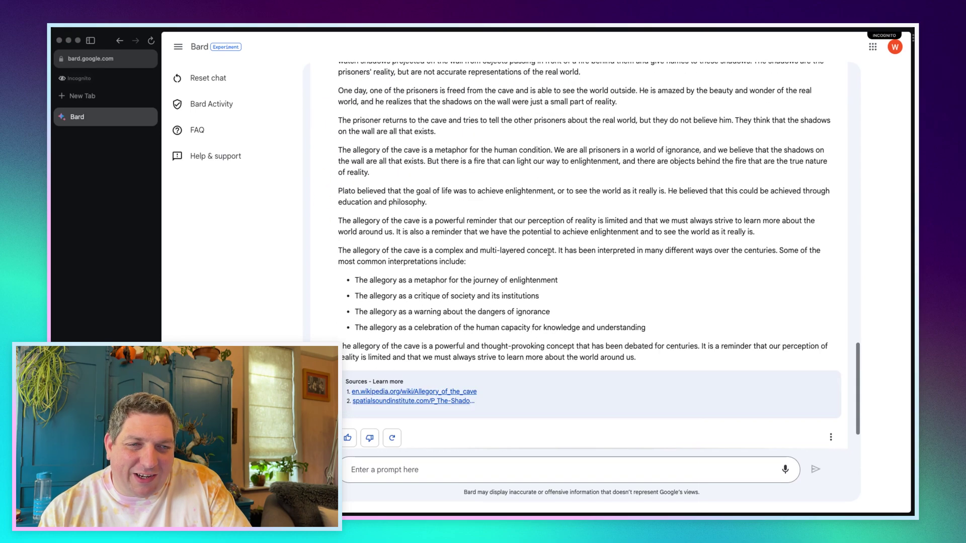
scroll(548, 253, up, 6)
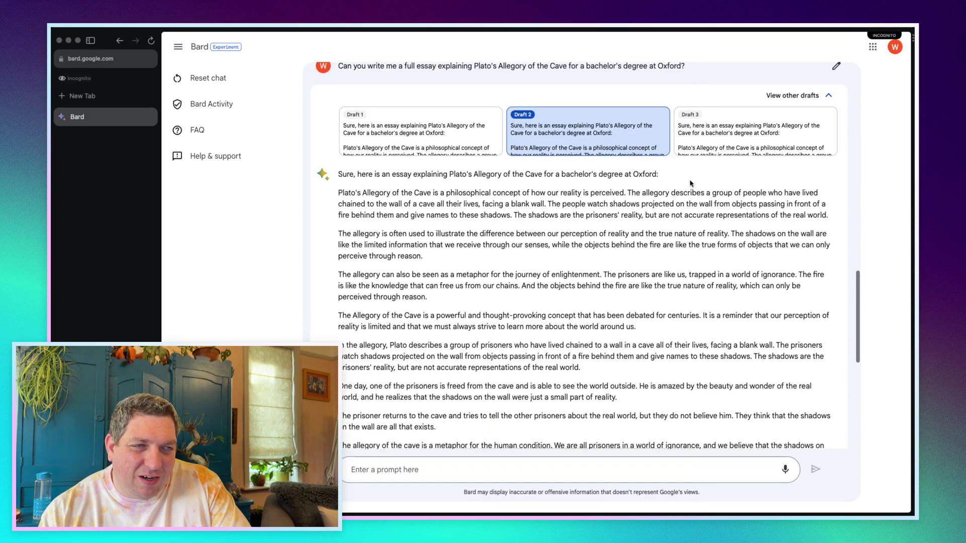
click(713, 149)
scroll(592, 259, down, 5)
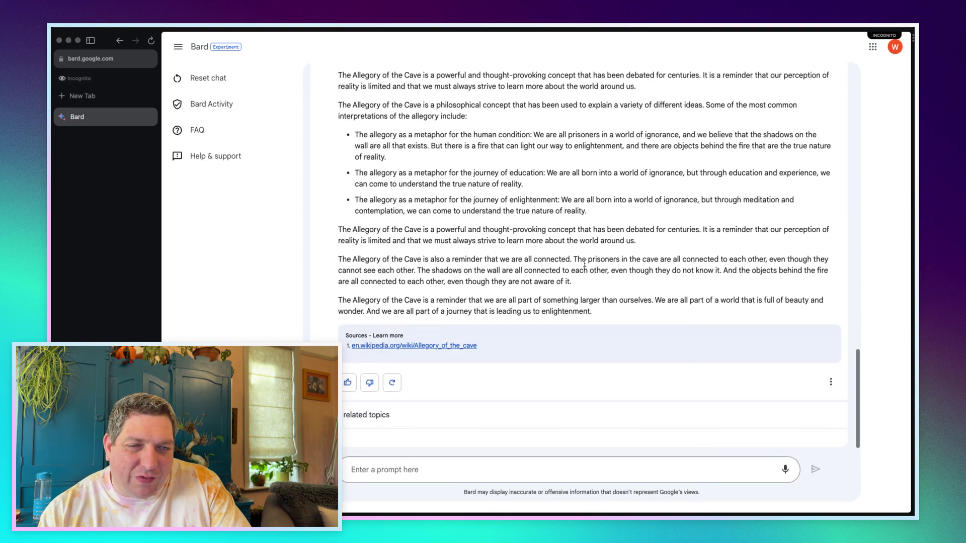
scroll(581, 266, up, 6)
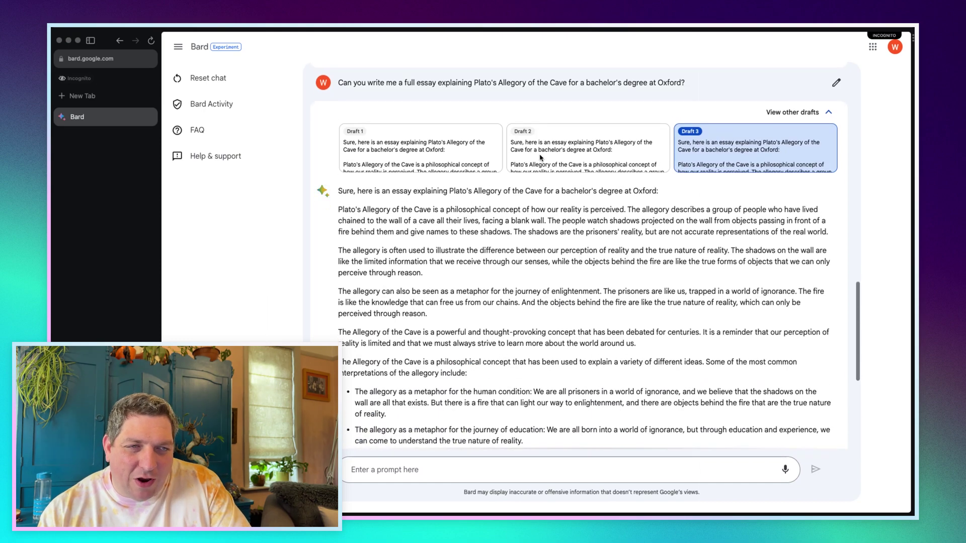
Reopen Draft 2 of the essay and compare its wording with Draft 1.
click(542, 158)
scroll(461, 166, down, 5)
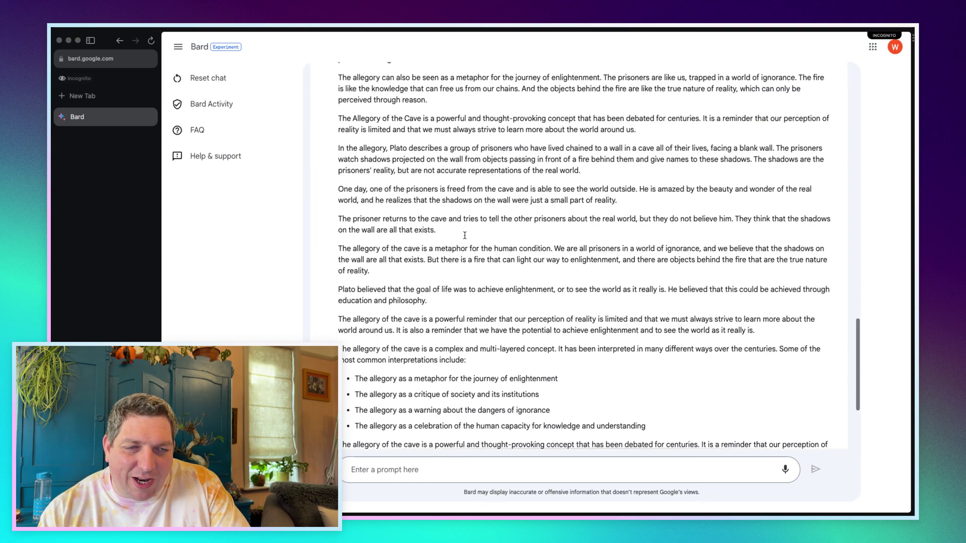
scroll(465, 235, up, 5)
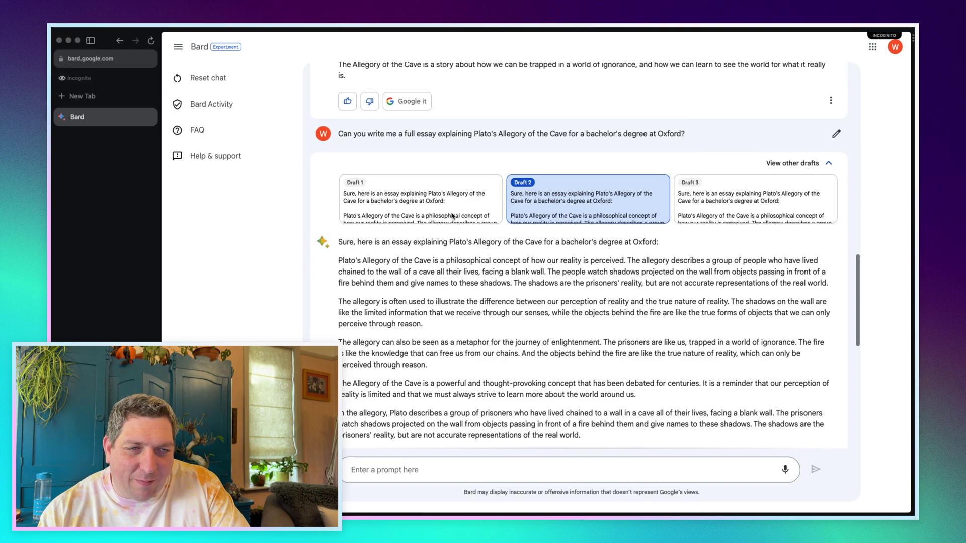
scroll(478, 257, down, 4)
scroll(489, 274, down, 2)
scroll(490, 272, up, 6)
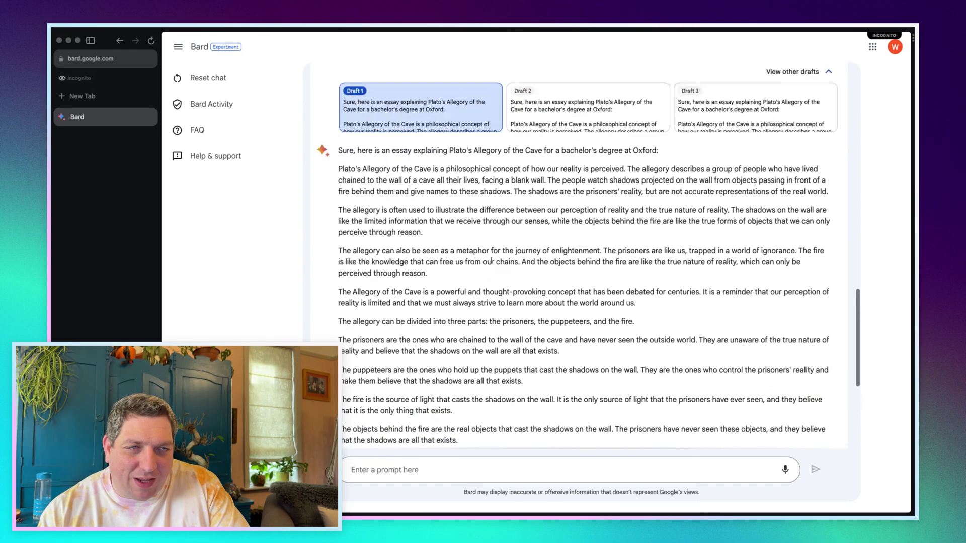
Compare the interpretation lists and closing paragraphs of Draft 2 and Draft 3.
click(554, 123)
scroll(501, 294, down, 7)
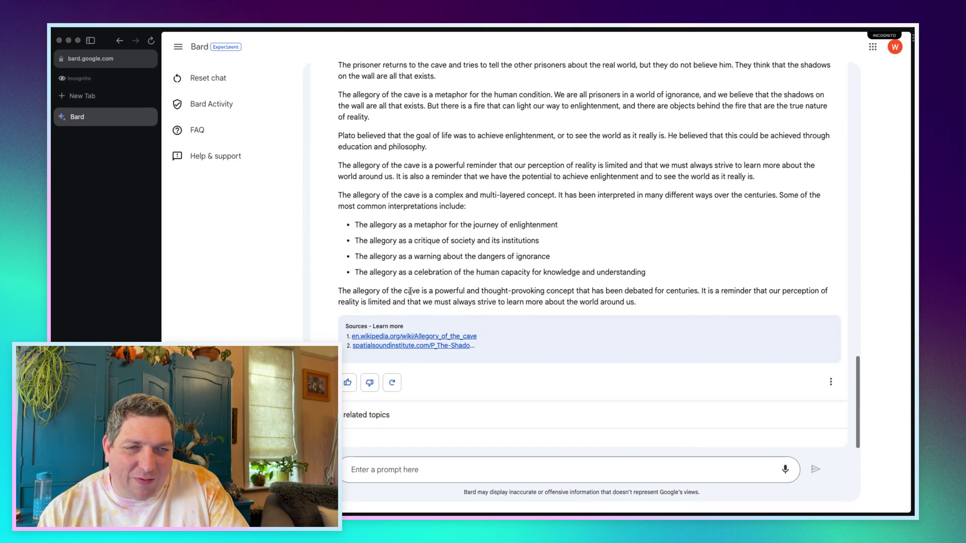
scroll(414, 290, up, 10)
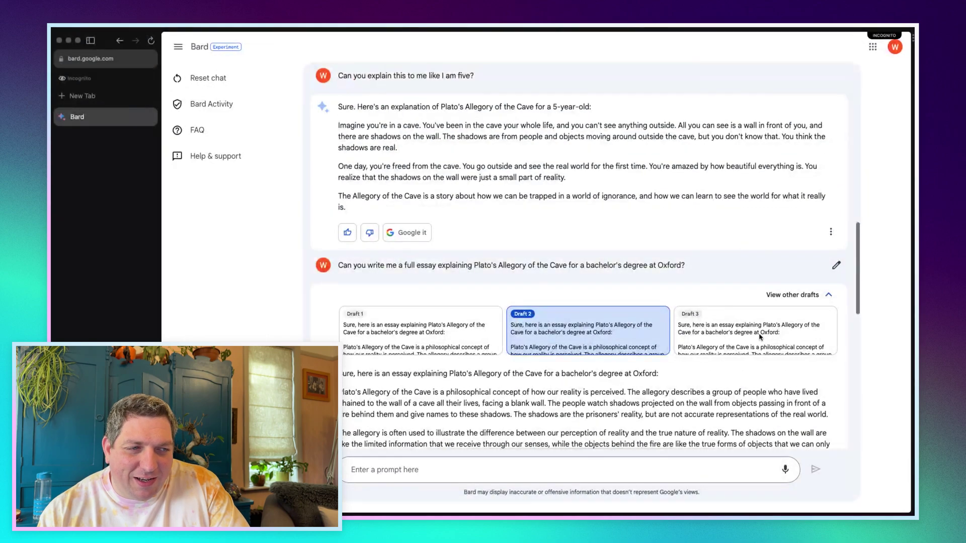
click(763, 332)
scroll(619, 340, down, 10)
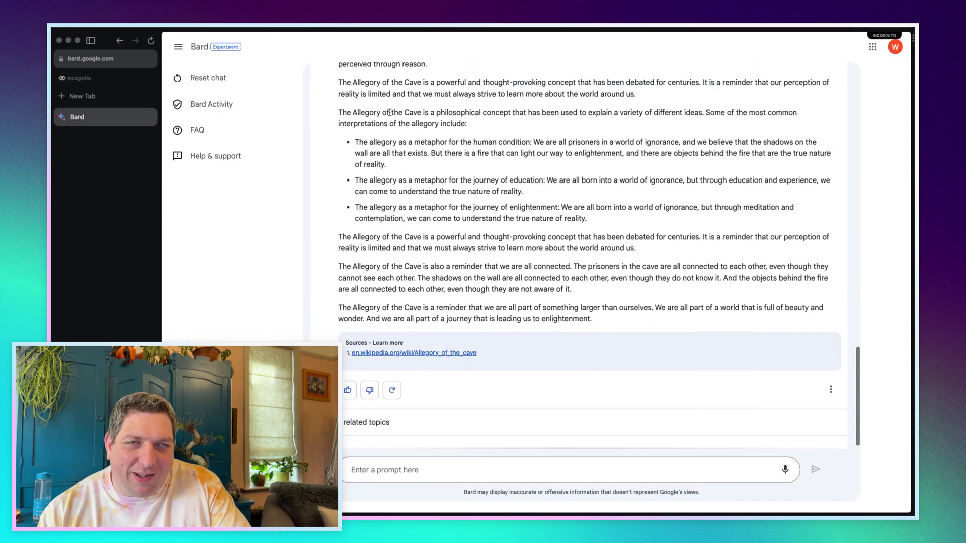
scroll(364, 204, up, 8)
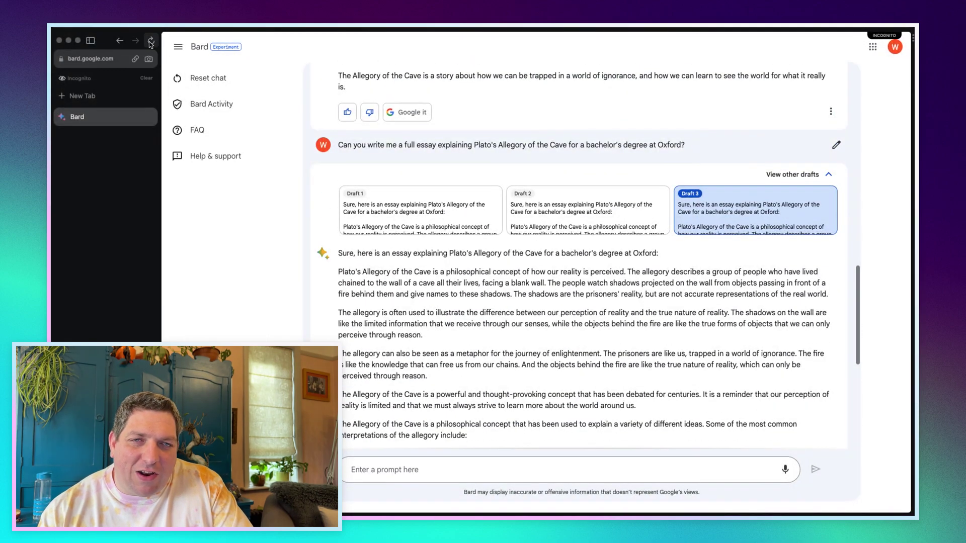
Reload the page for a fresh chat, submit "Create a viral Twitter thread about AI using nerdy AI jokes" and read the reply.
click(151, 42)
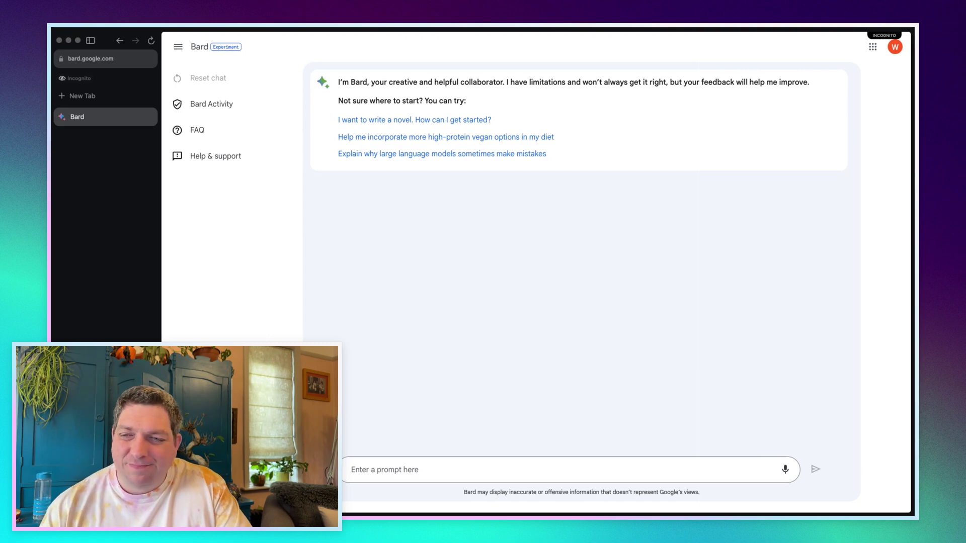
click(399, 470)
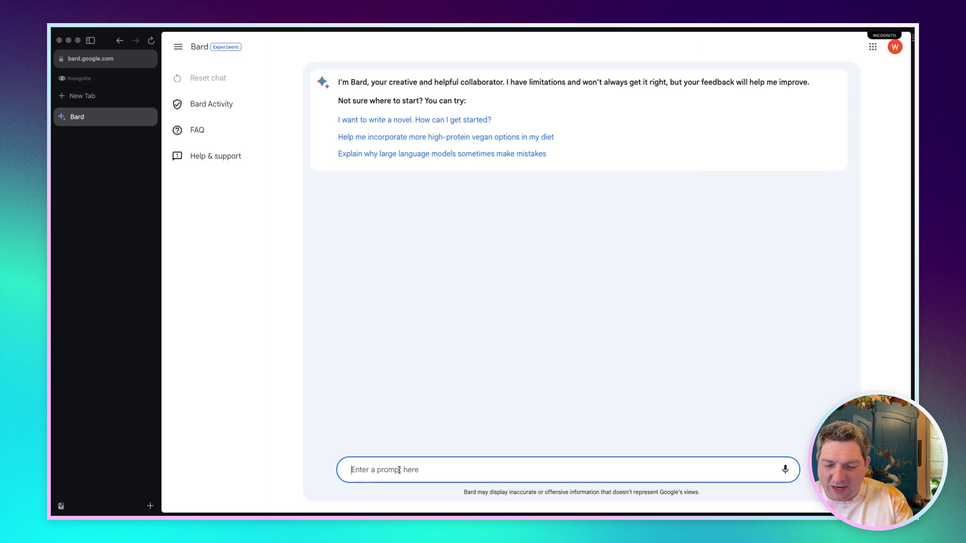
text(Cr)
text(te a viral twitter thread with)
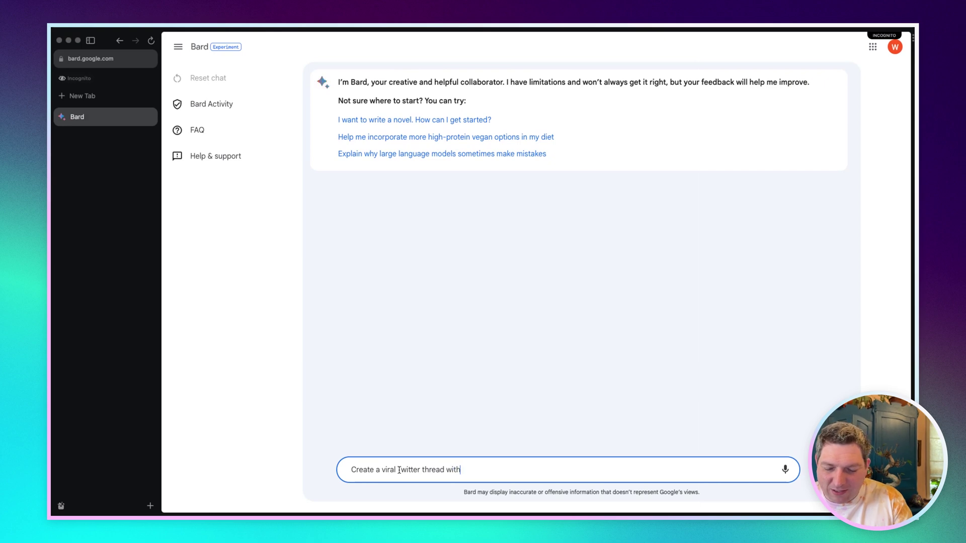
key(BackSpace)
key(BackSpace)
key(BackSpace)
key(BackSpace)
text(about )
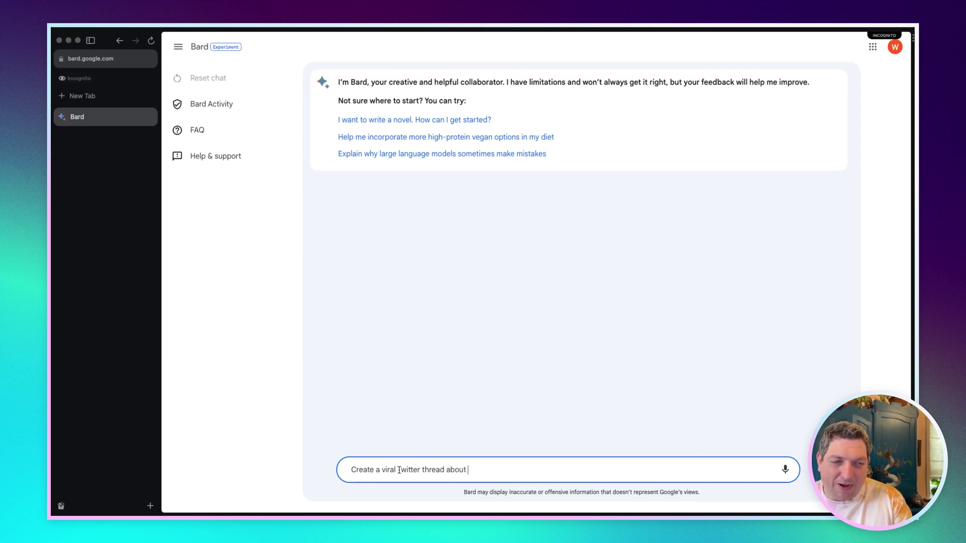
text(AI using nerdy AI)
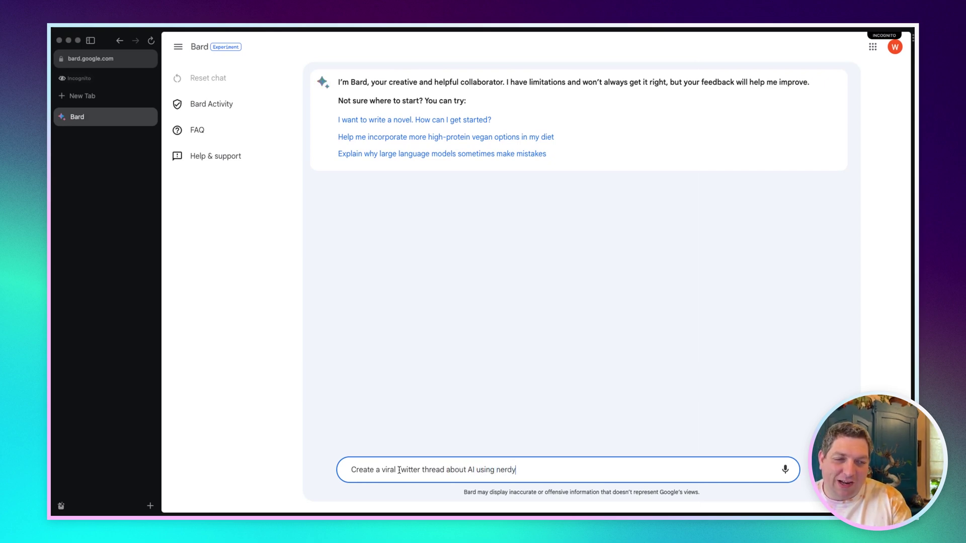
text( jokes)
key(Return)
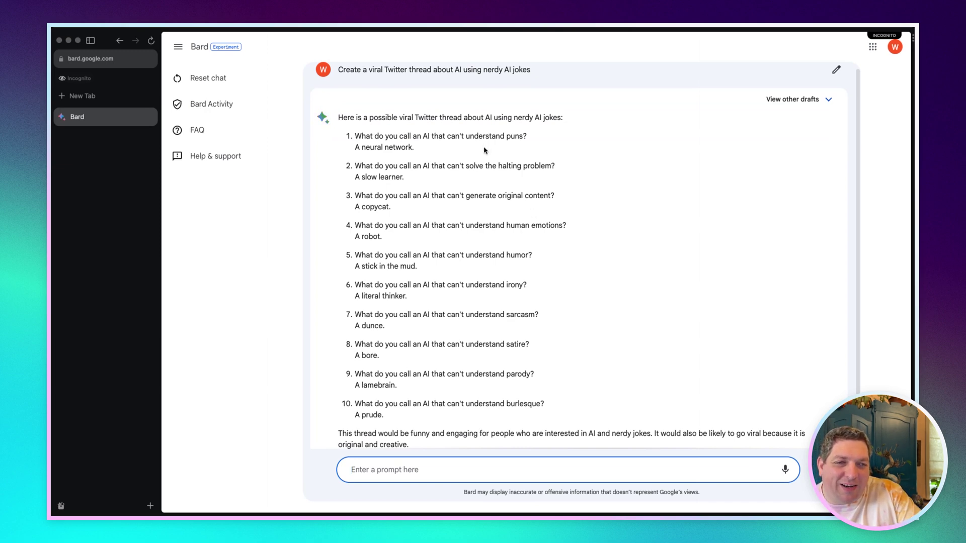
scroll(464, 162, down, 1)
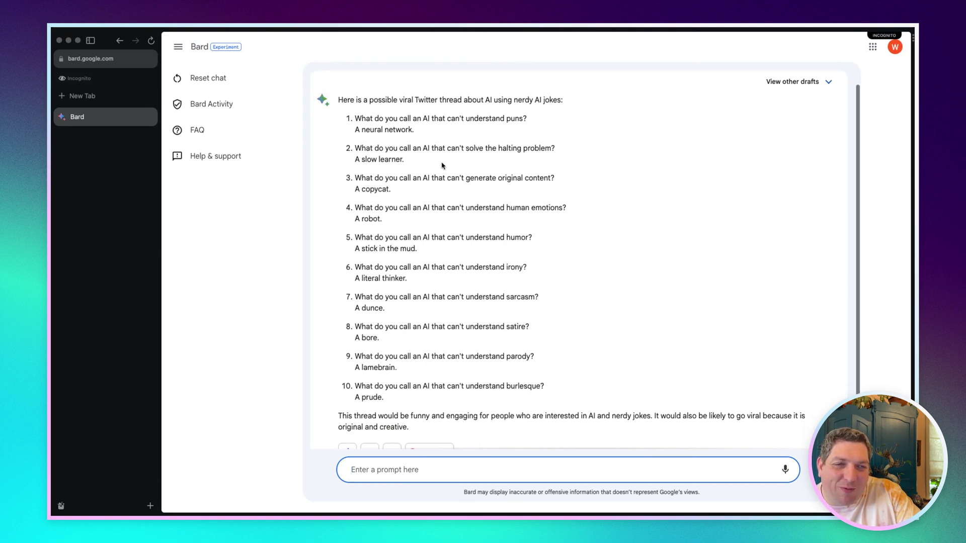
scroll(429, 169, down, 1)
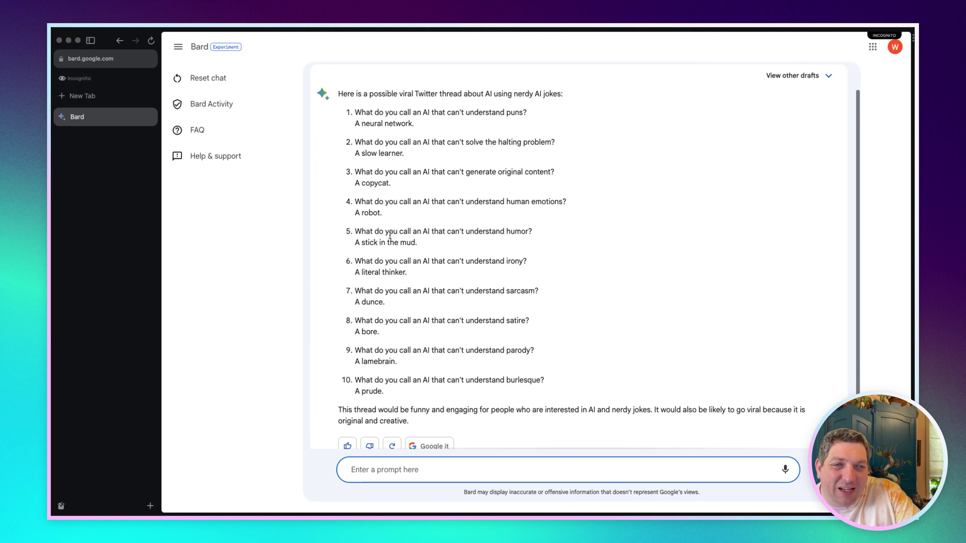
scroll(390, 235, down, 2)
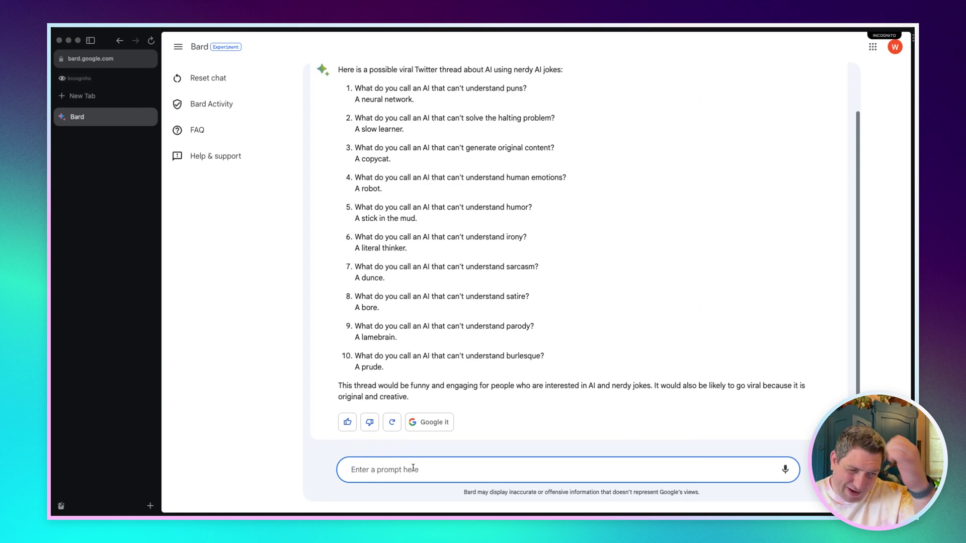
Reset the chat and submit the prompt "Write a rhyming poem about cats".
click(212, 78)
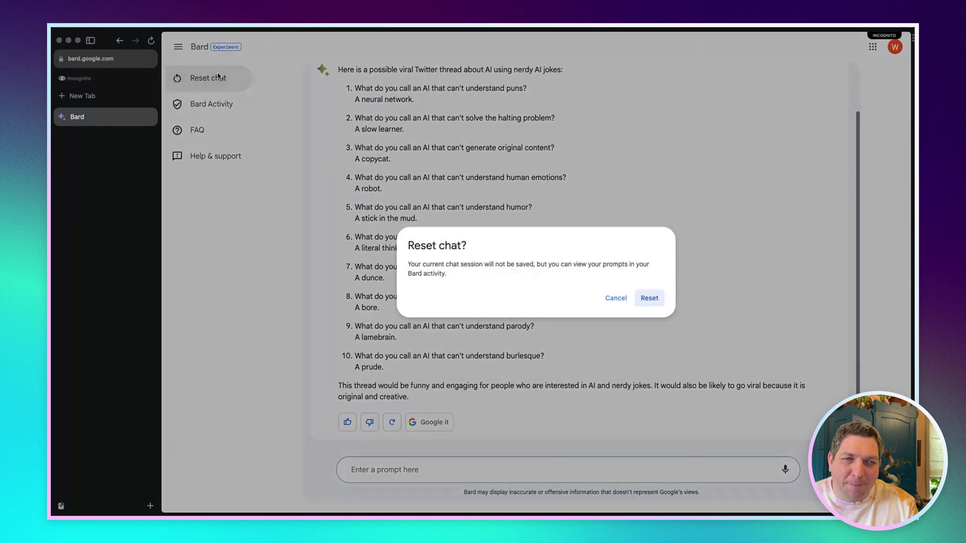
click(652, 303)
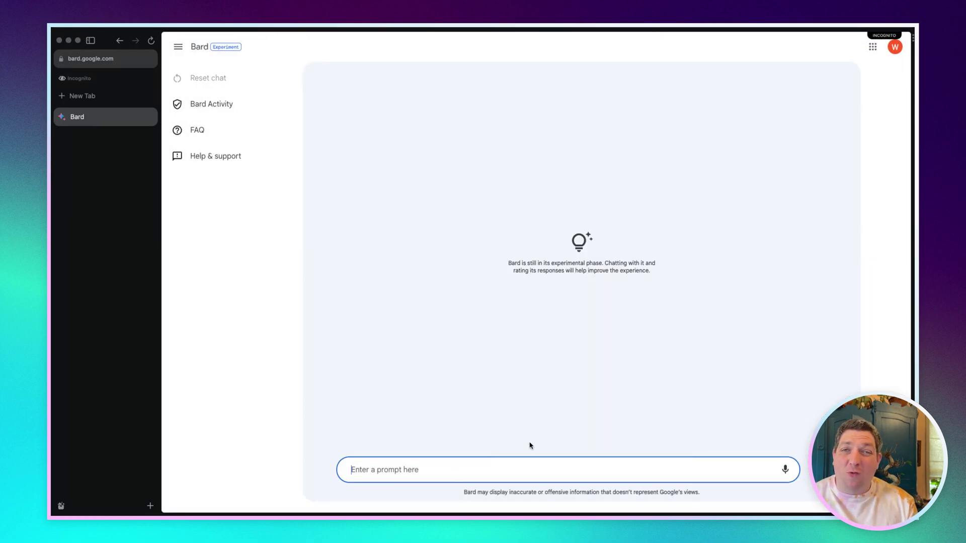
text(W)
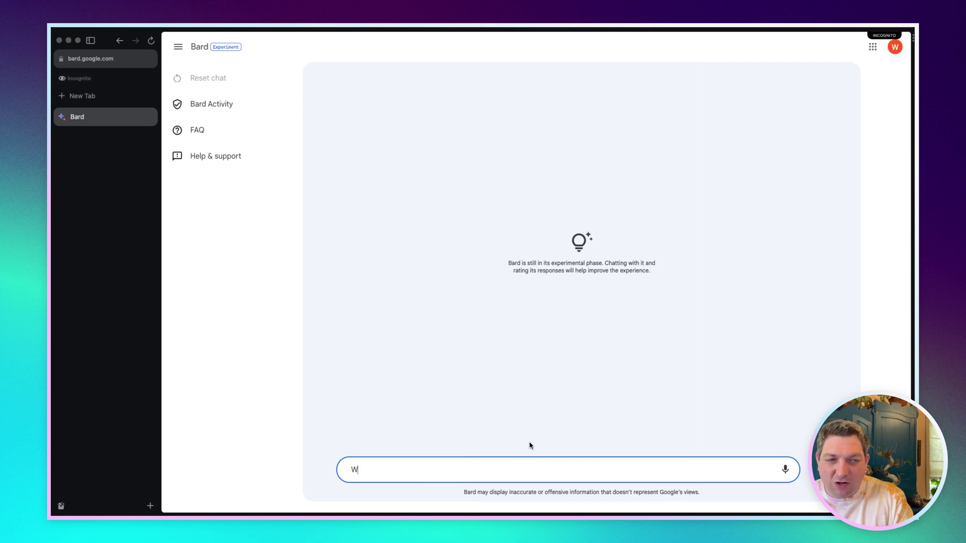
text(rite a rhyming )
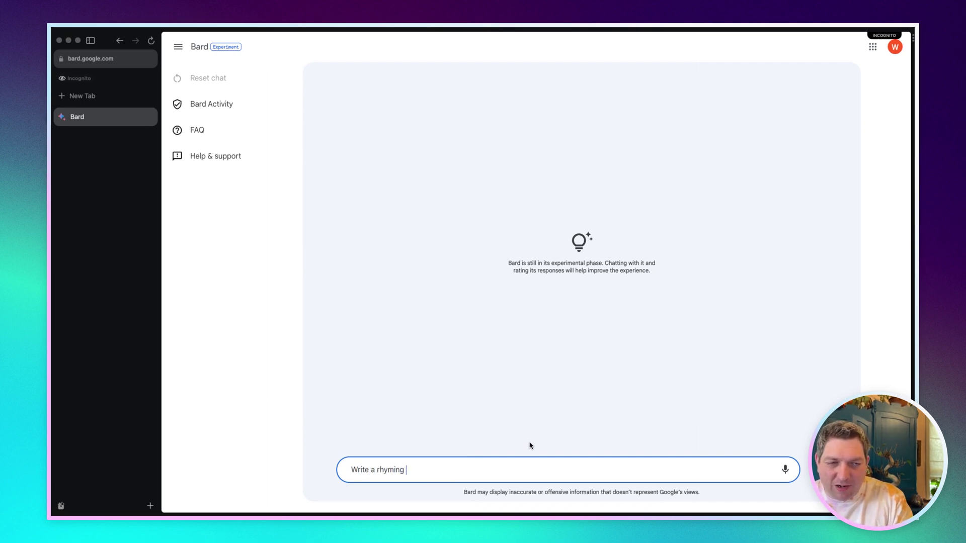
text(poem about cats)
key(Return)
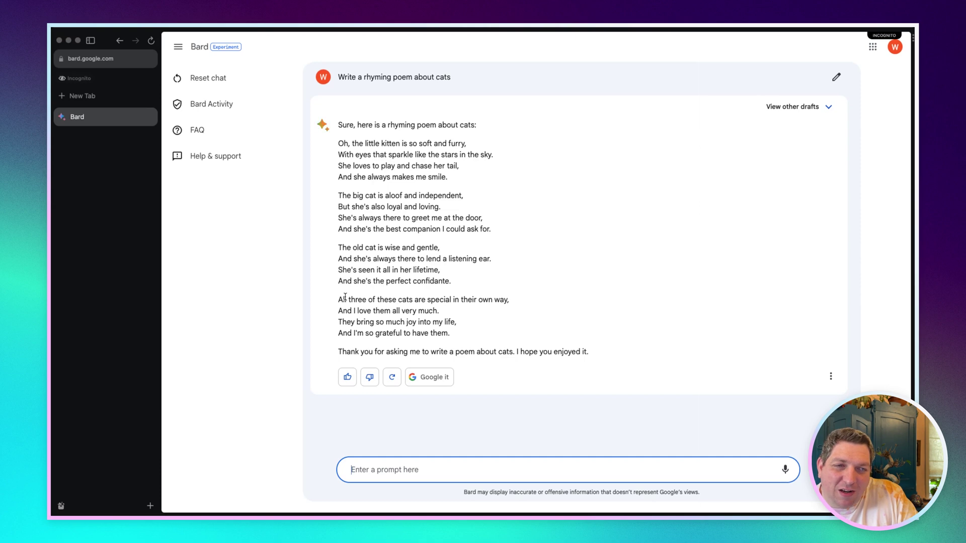
In a reset chat, submit "Write an outbound email for a CRM business that helps small businesses make more sales and have better relationships with their customers.".
click(240, 87)
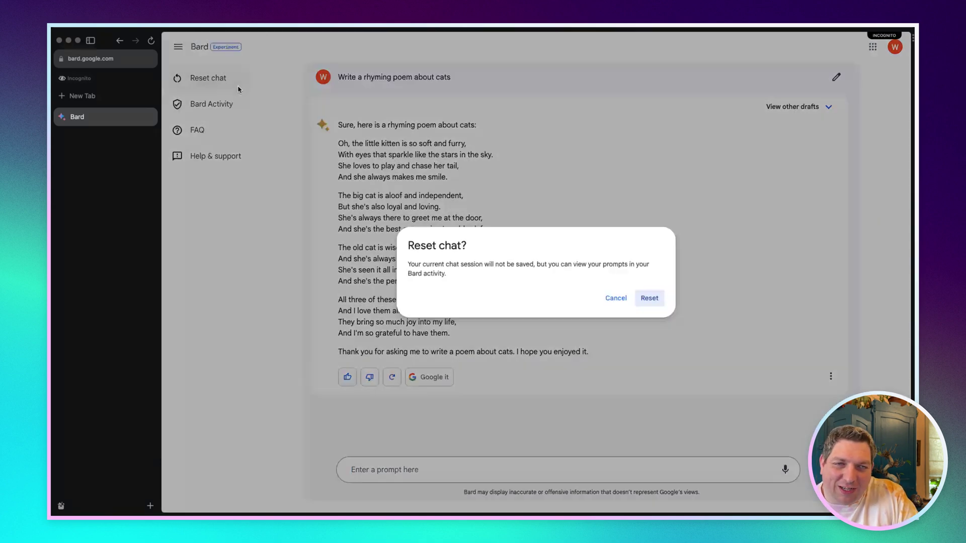
click(649, 298)
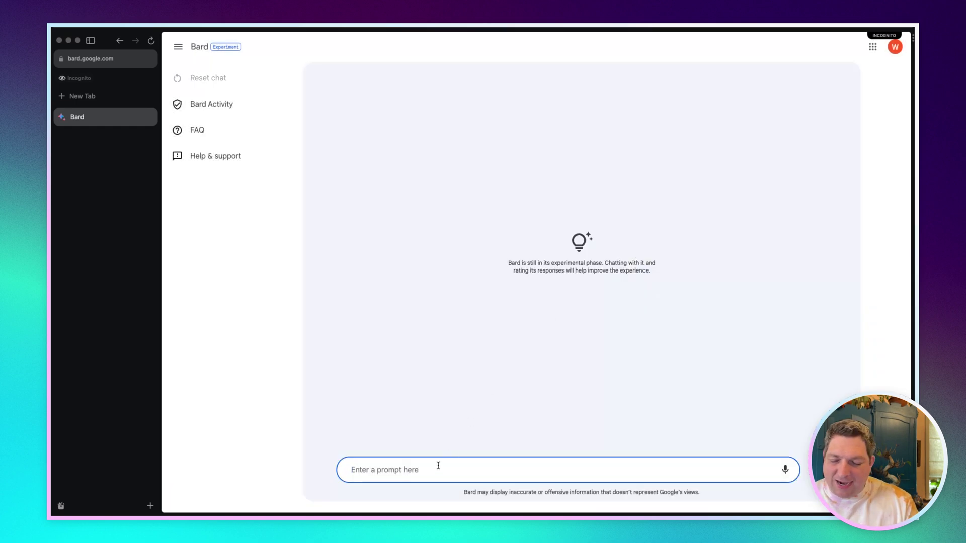
text(Wri)
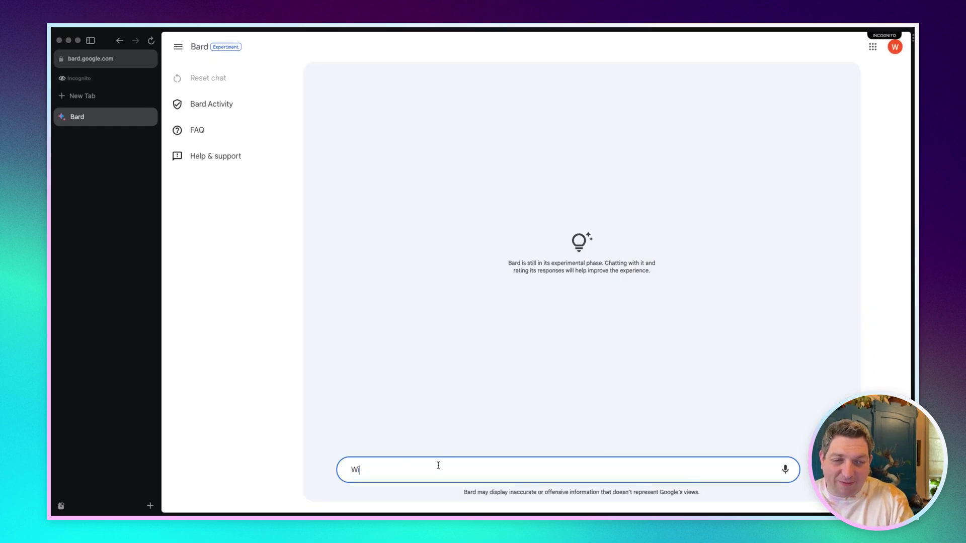
text(te an outboundf emai)
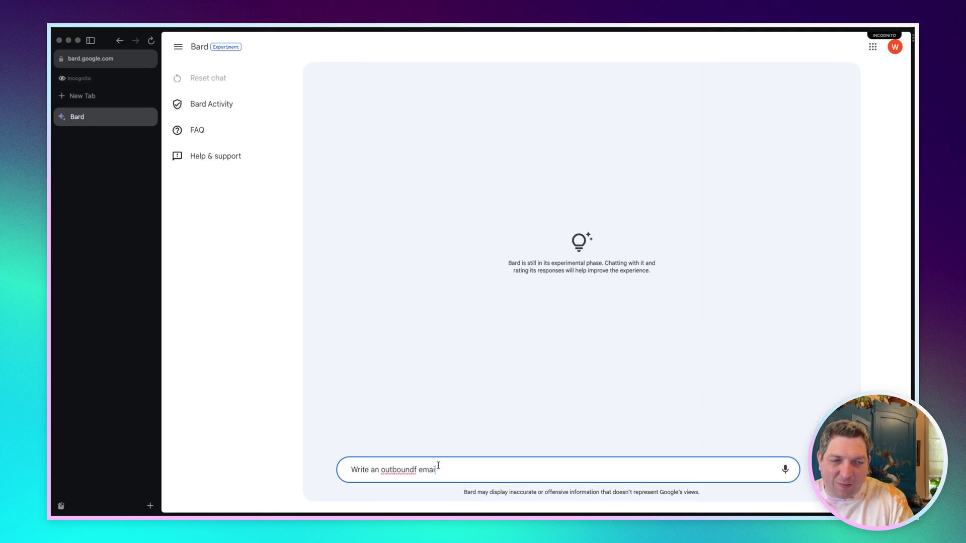
key(BackSpace)
text(email for a )
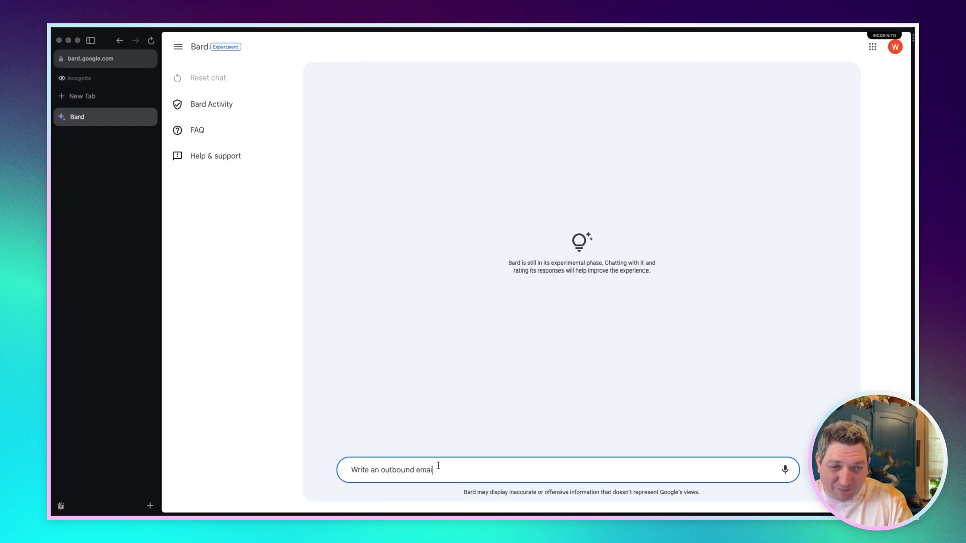
text(CRM co)
key(BackSpace)
key(BackSpace)
text(business tha)
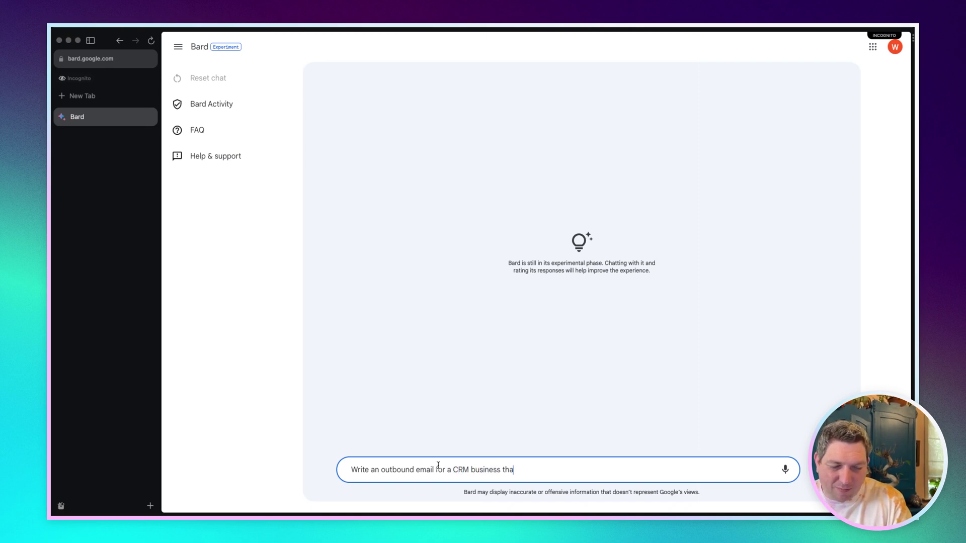
text(t helps small b)
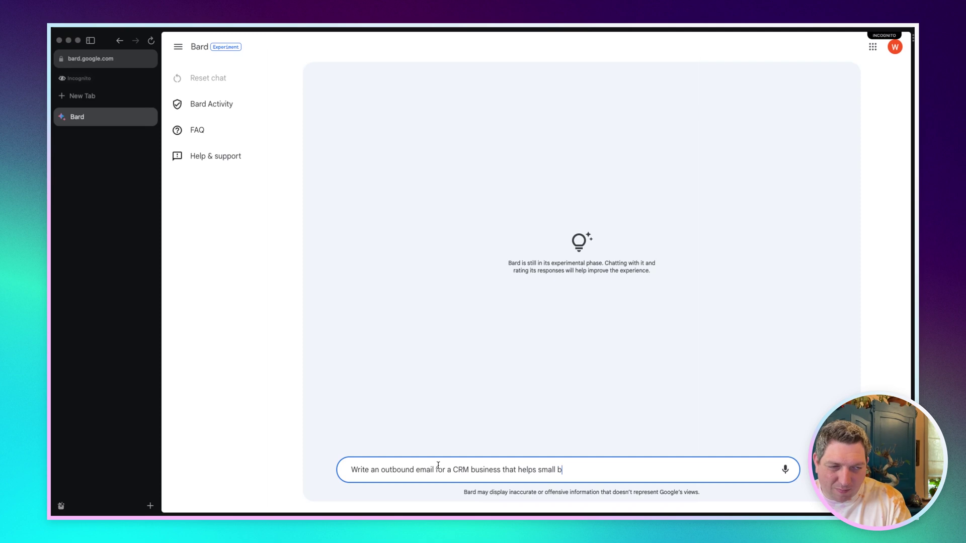
text(usiness )
text(s mak)
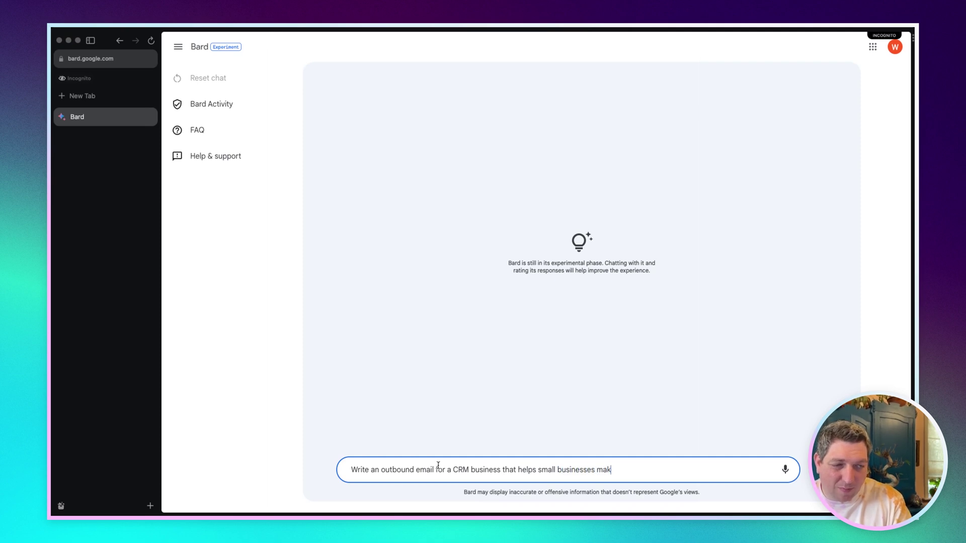
text(e more sales )
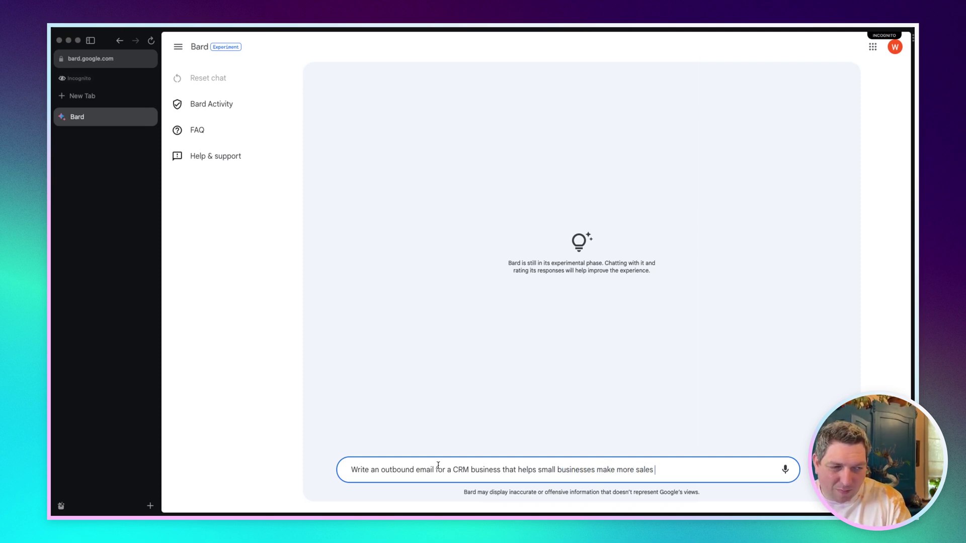
text(and have better relt)
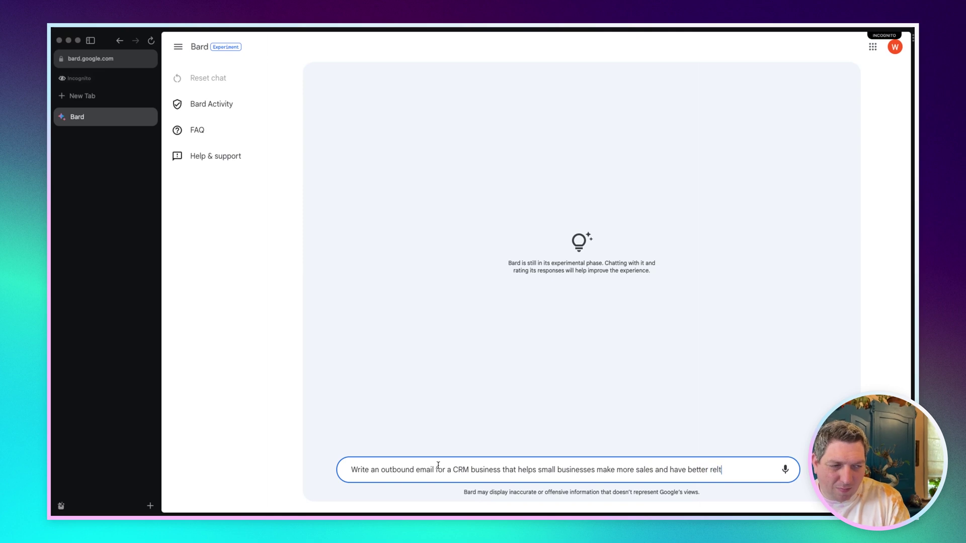
text(ionships with their customer)
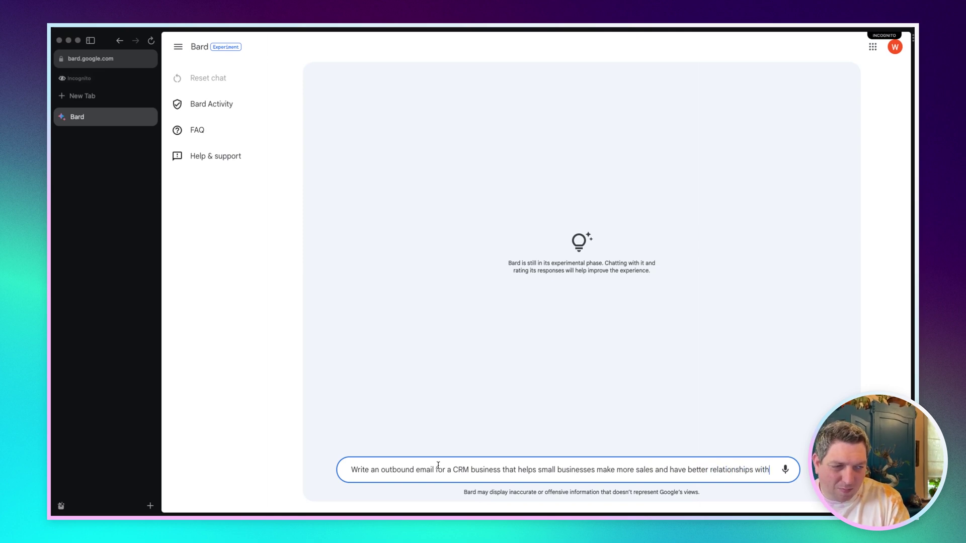
text(s.)
key(Return)
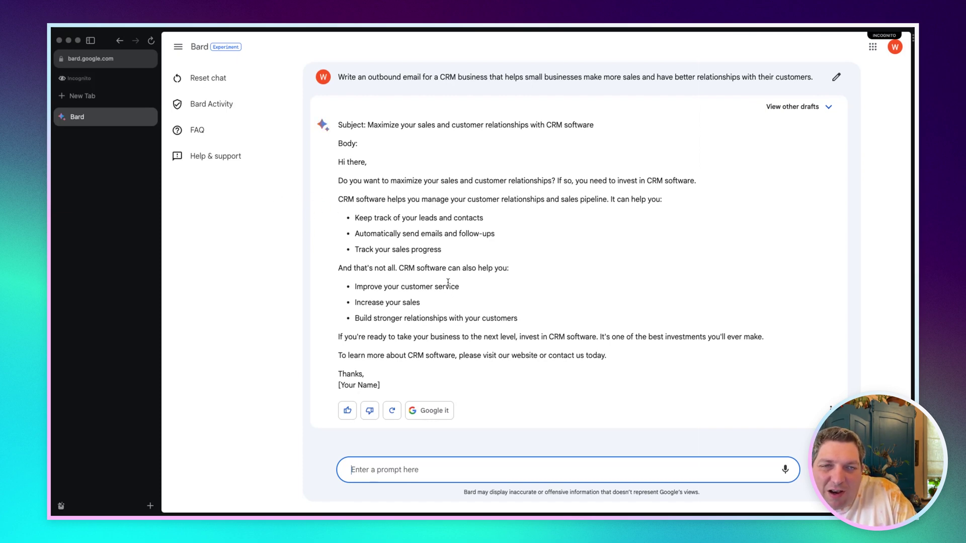
Reset the chat to clear the CRM email conversation.
click(199, 80)
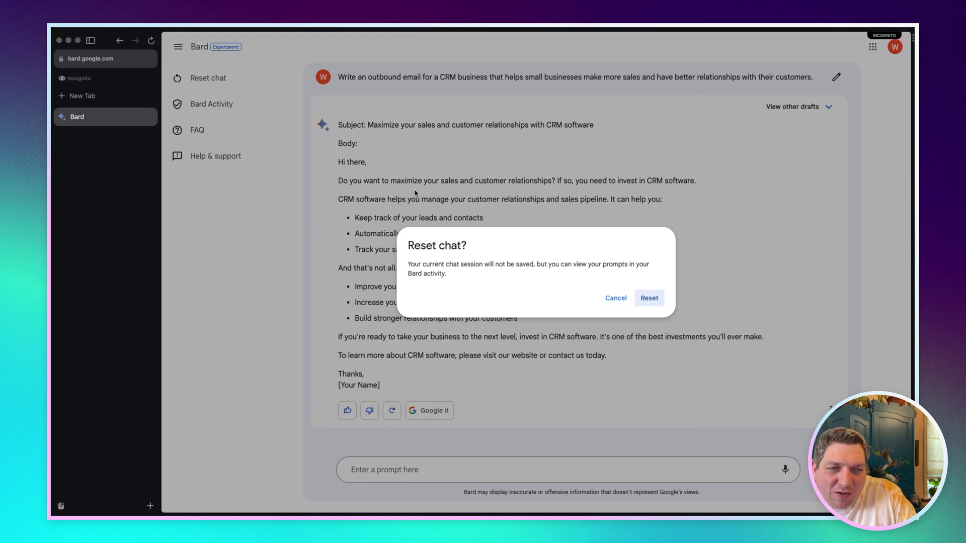
click(654, 298)
click(640, 299)
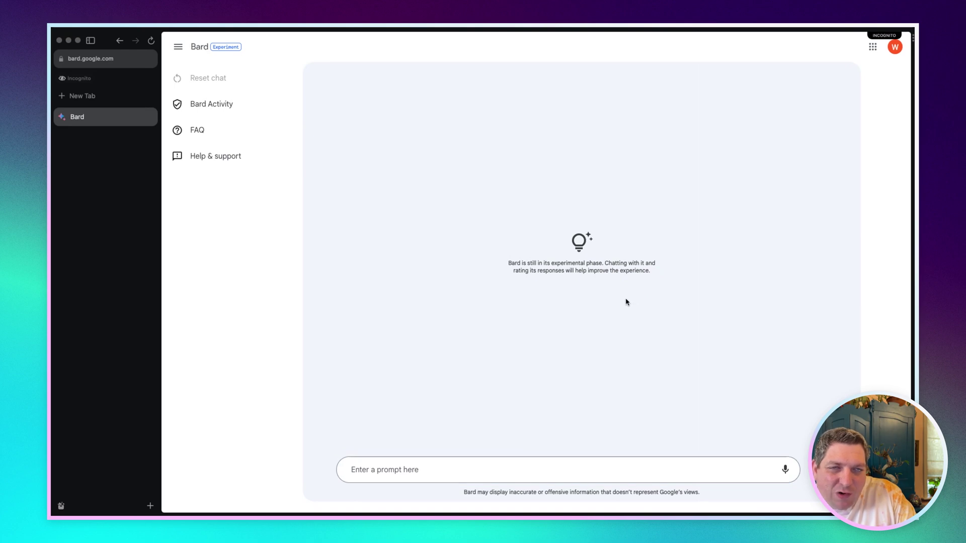